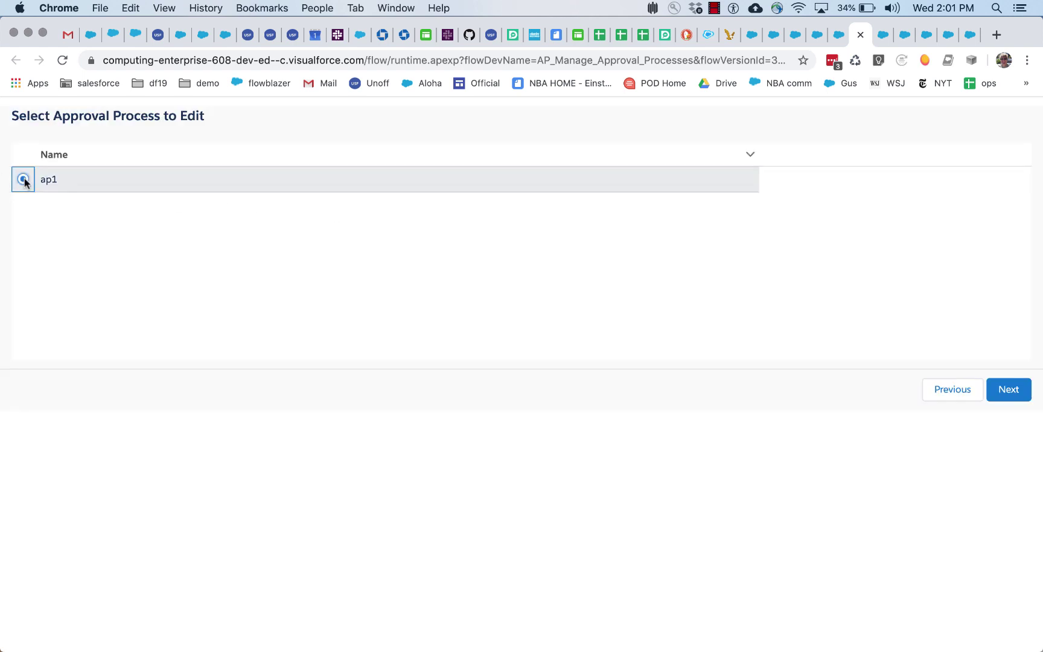
# - Select approval process ap1 and continue to its step criteria screen
pyautogui.click(1013, 389)
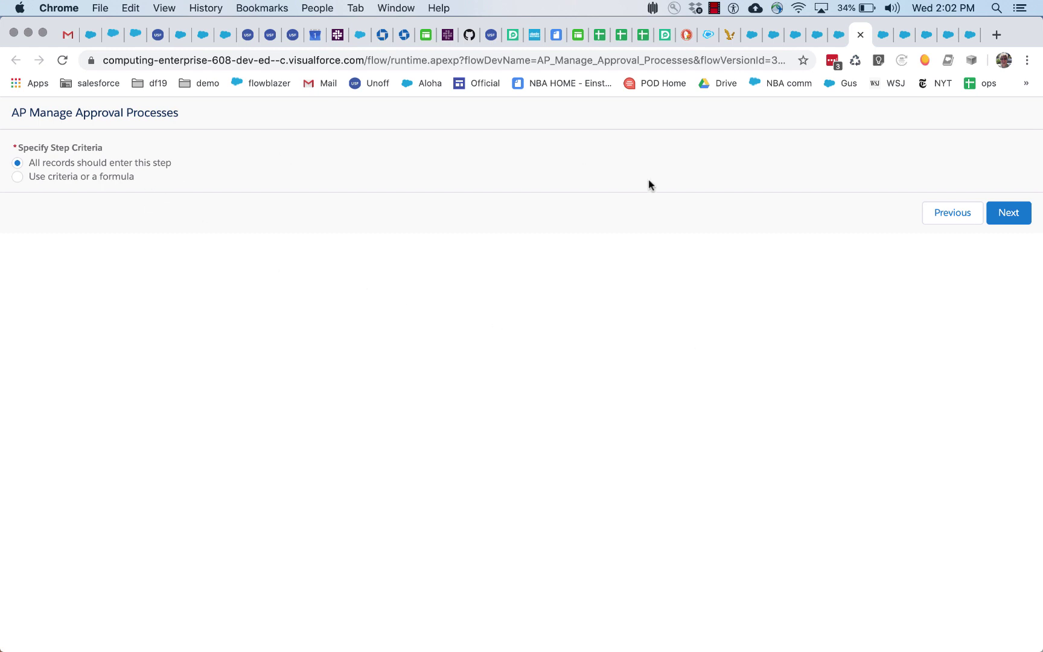
# - Advance through the Qualified Submitters, Automated Routing and Approval Page Layout screens to finish editing ap1
pyautogui.click(1008, 221)
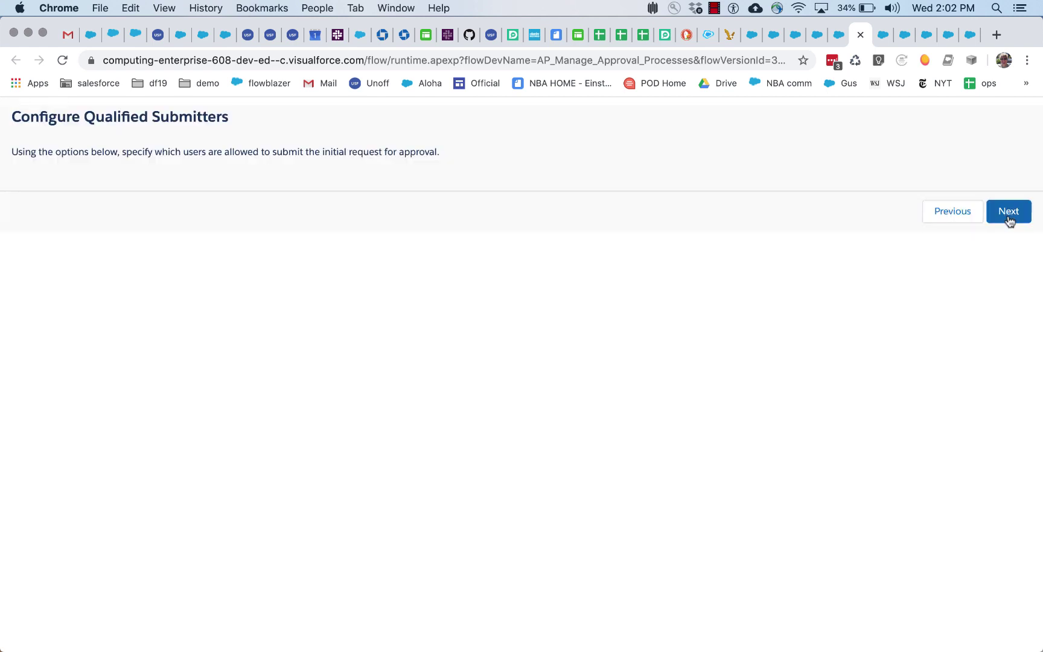
pyautogui.click(1012, 321)
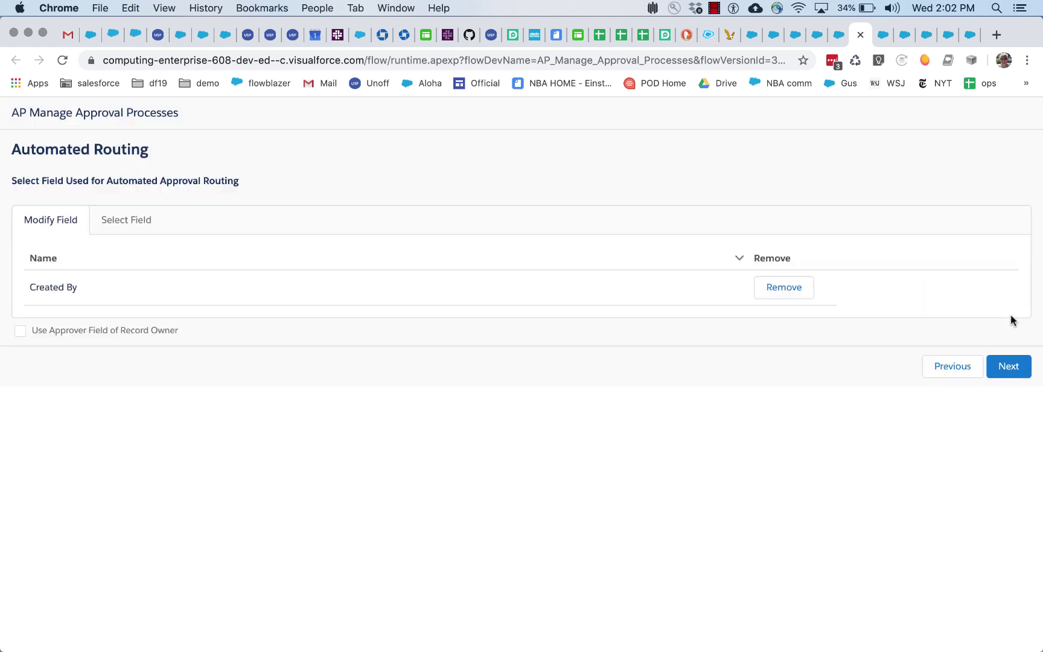
pyautogui.click(1012, 367)
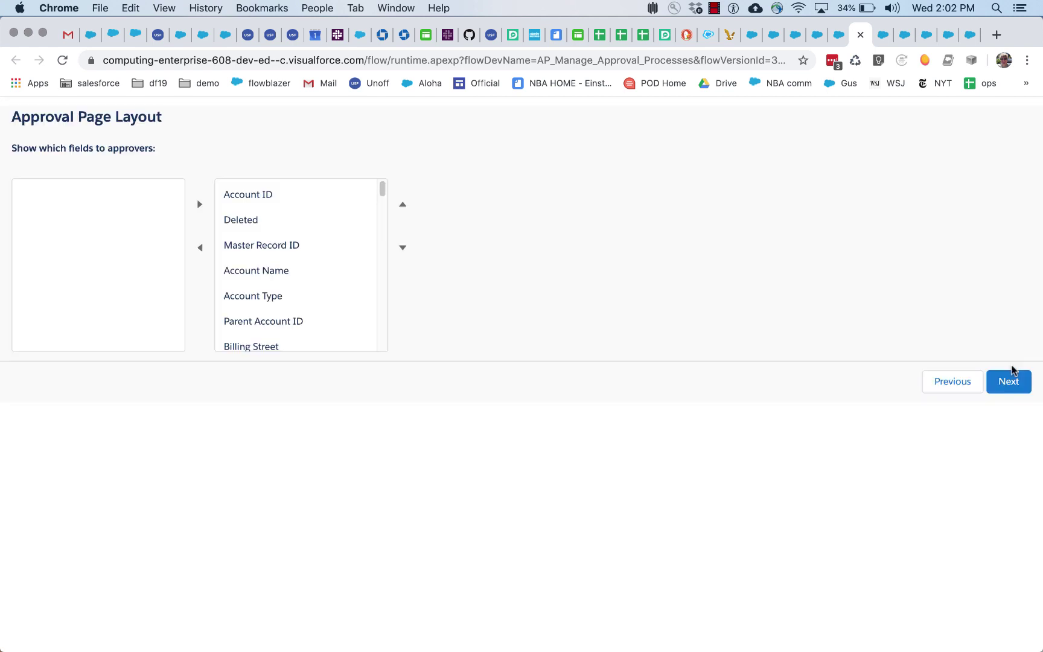
pyautogui.click(1007, 386)
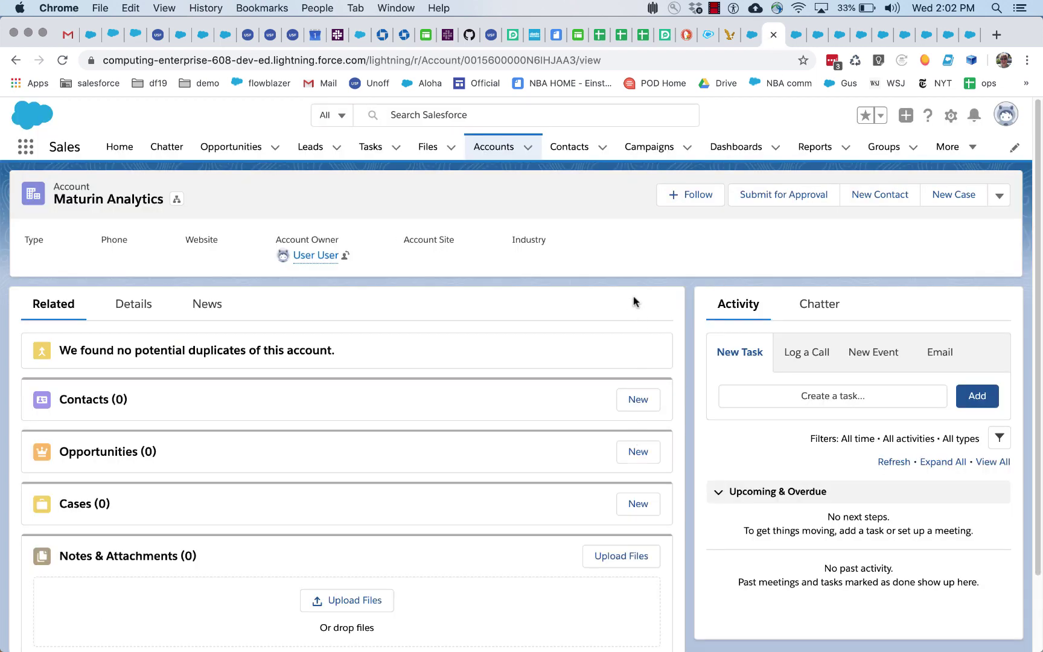
# - Submit Maturin Analytics for approval, dismiss the confirmation, and switch to the Gmail inbox
pyautogui.click(768, 194)
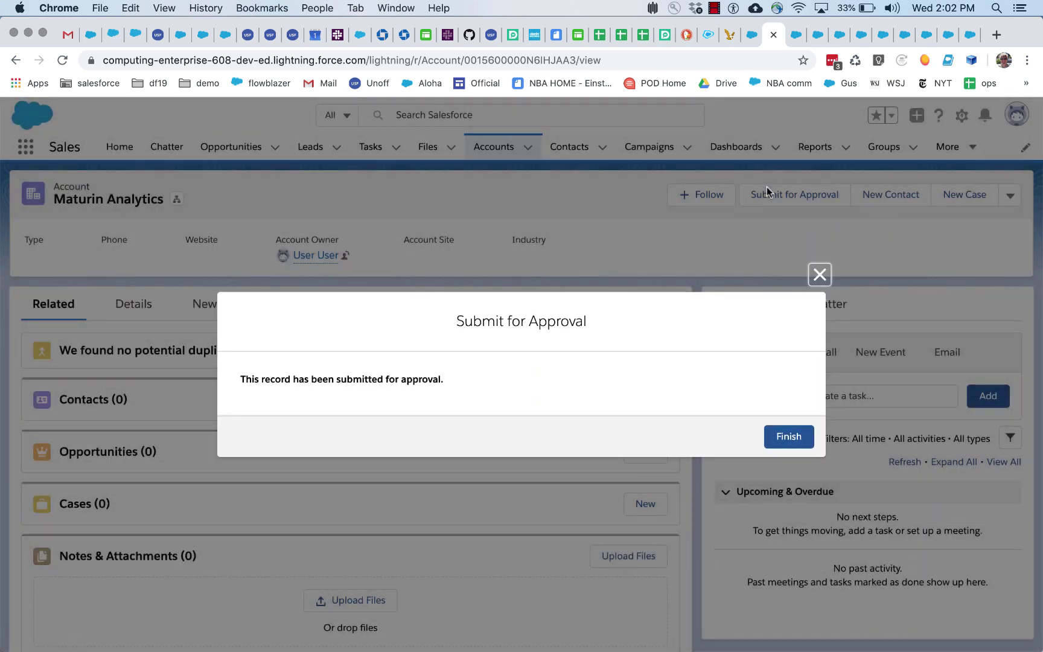
pyautogui.click(818, 275)
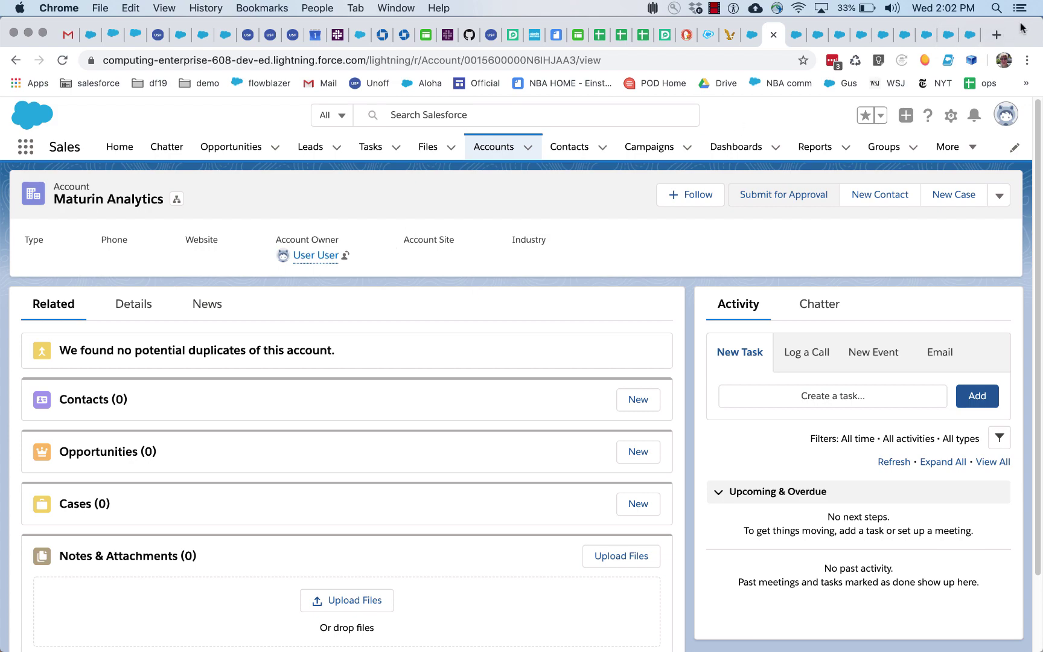
pyautogui.moveTo(1020, 27); pyautogui.dragTo(911, 37)
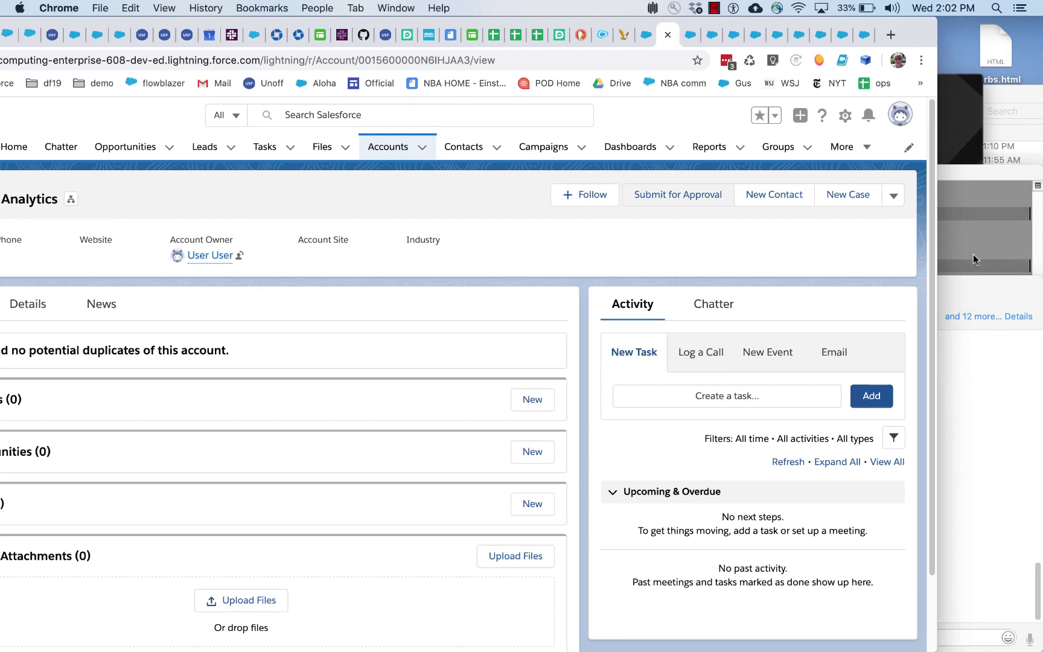
pyautogui.hotkey('ctrl', 'Right')
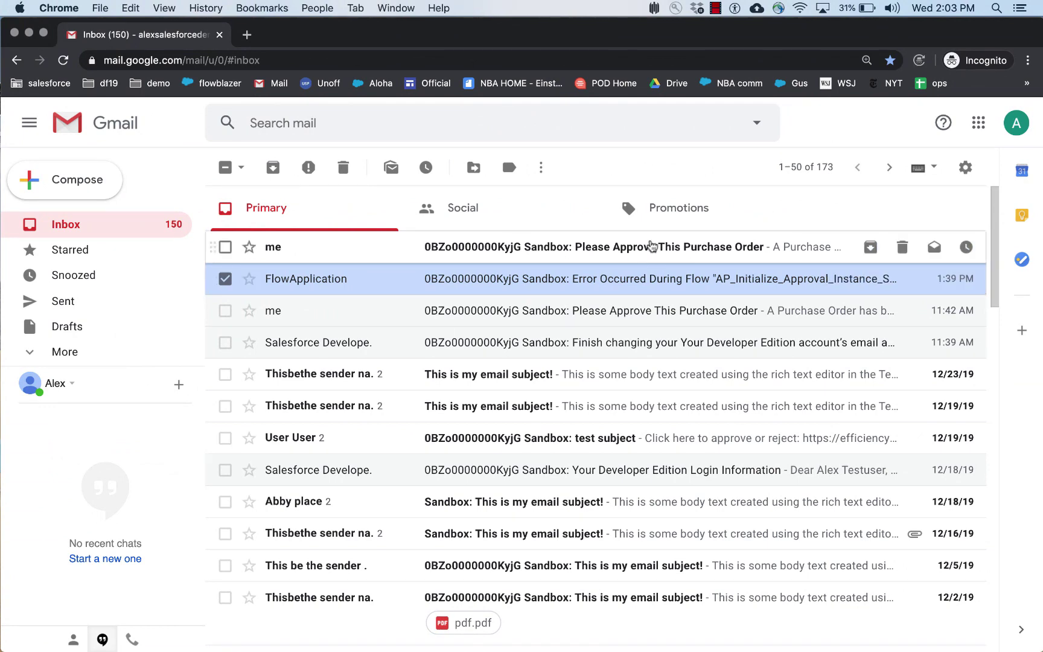
# - Open the 'Please Approve This Purchase Order' email, mark it safe, follow its approval link, then return to Salesforce
pyautogui.click(650, 244)
pyautogui.click(443, 414)
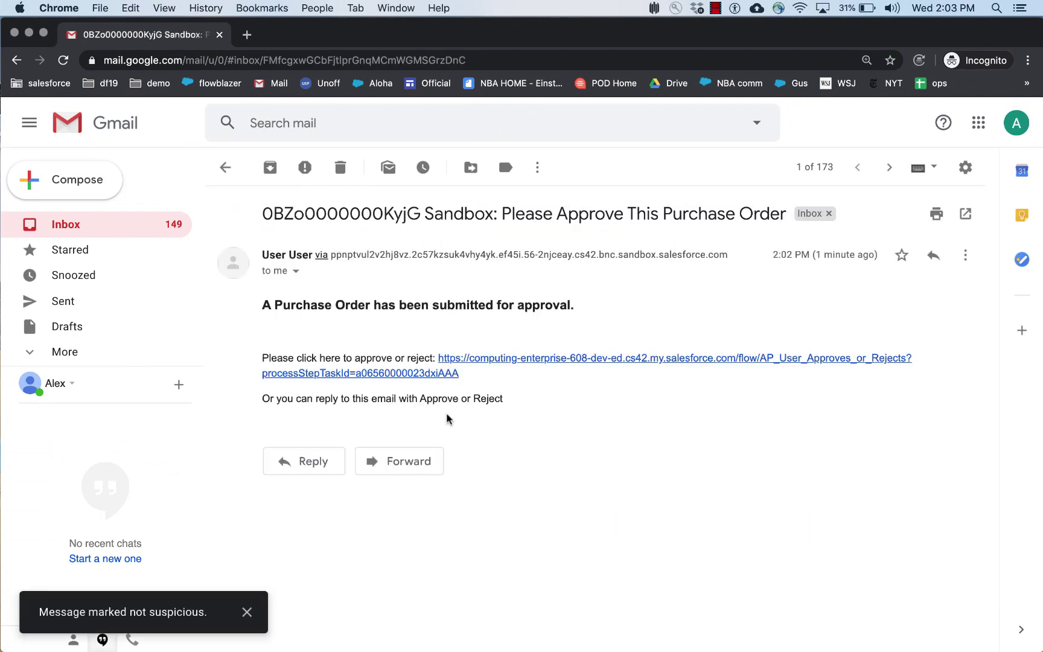
pyautogui.click(499, 362)
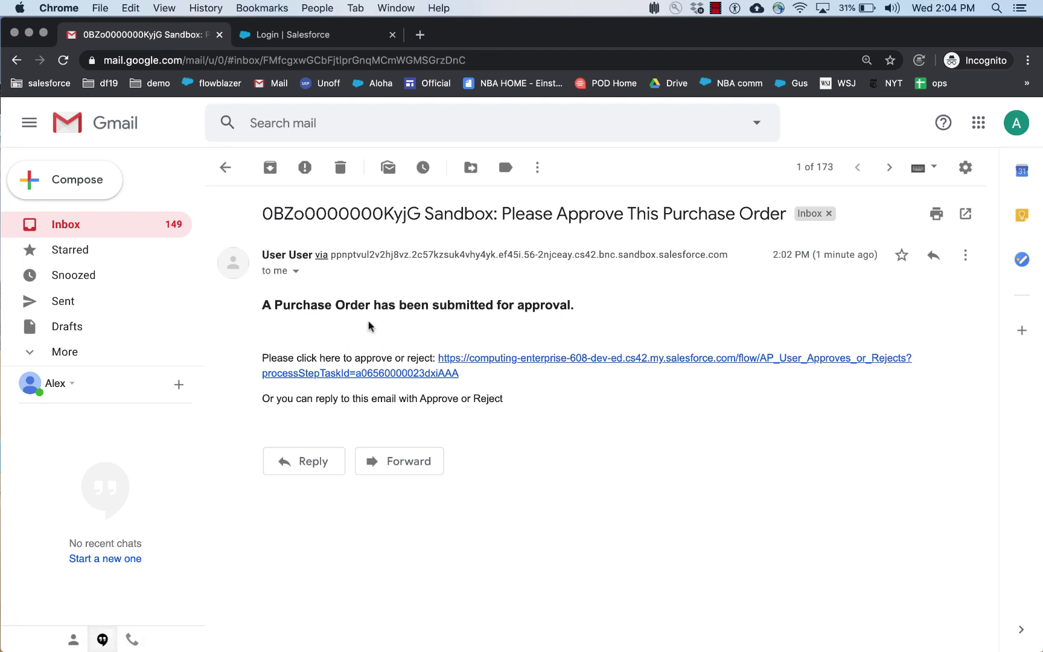
pyautogui.hotkey('ctrl', 'Left')
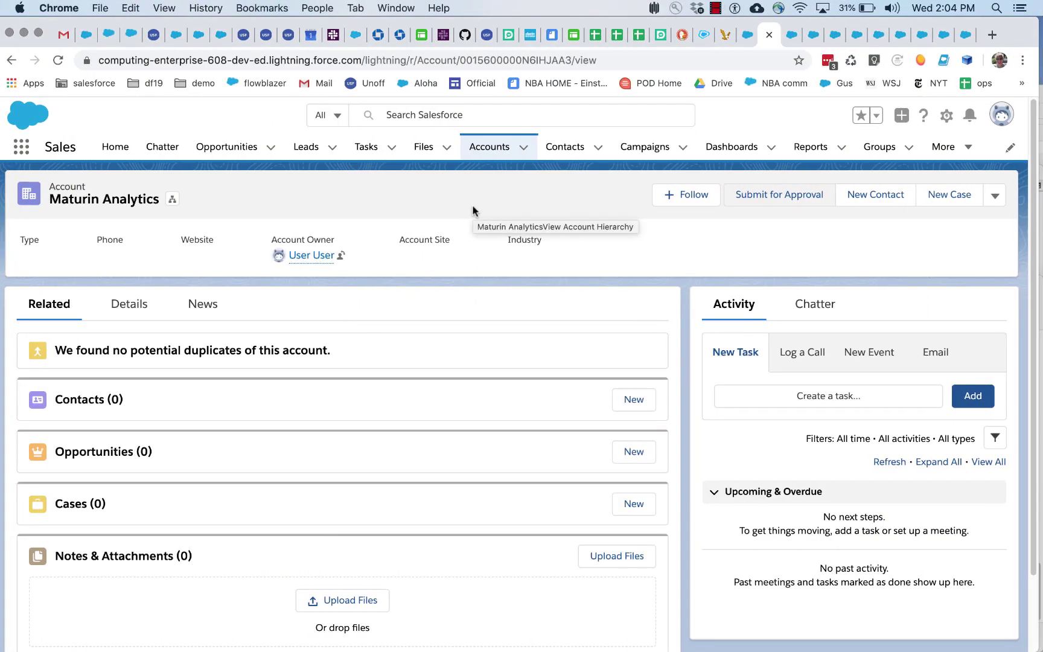
# - On the account's Details tab, edit the Rating field inline but leave it at Warm
pyautogui.click(140, 305)
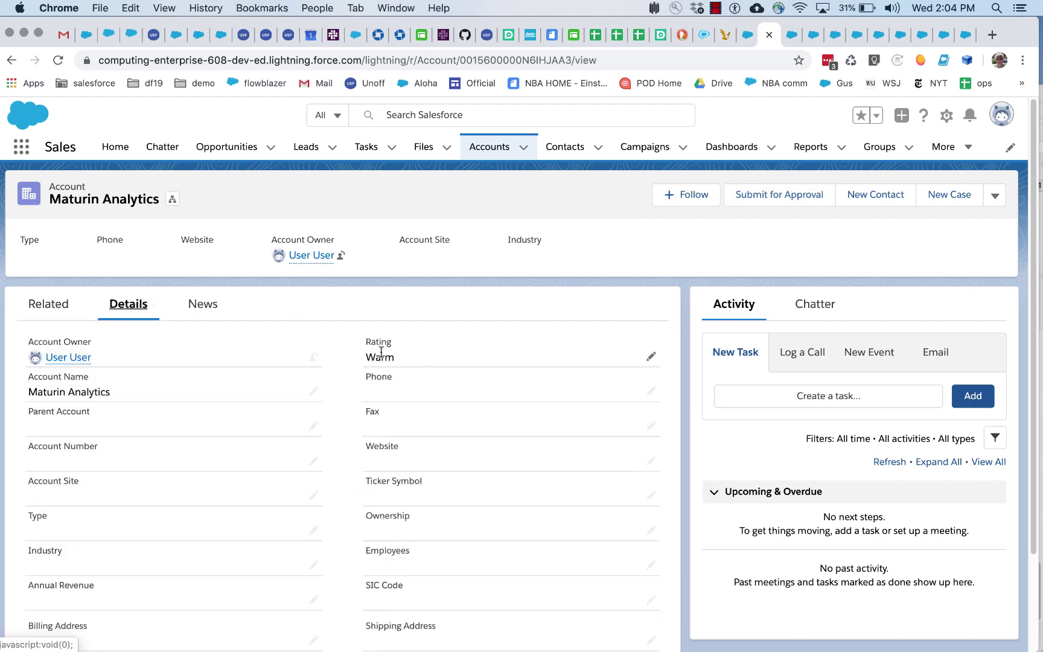
pyautogui.click(651, 357)
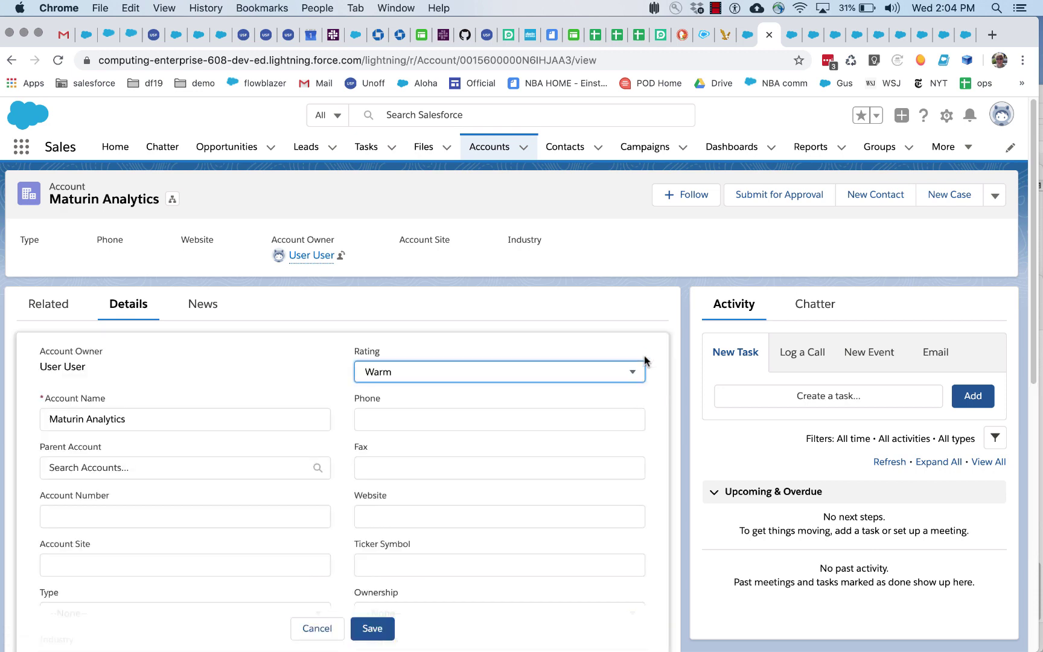
pyautogui.click(618, 379)
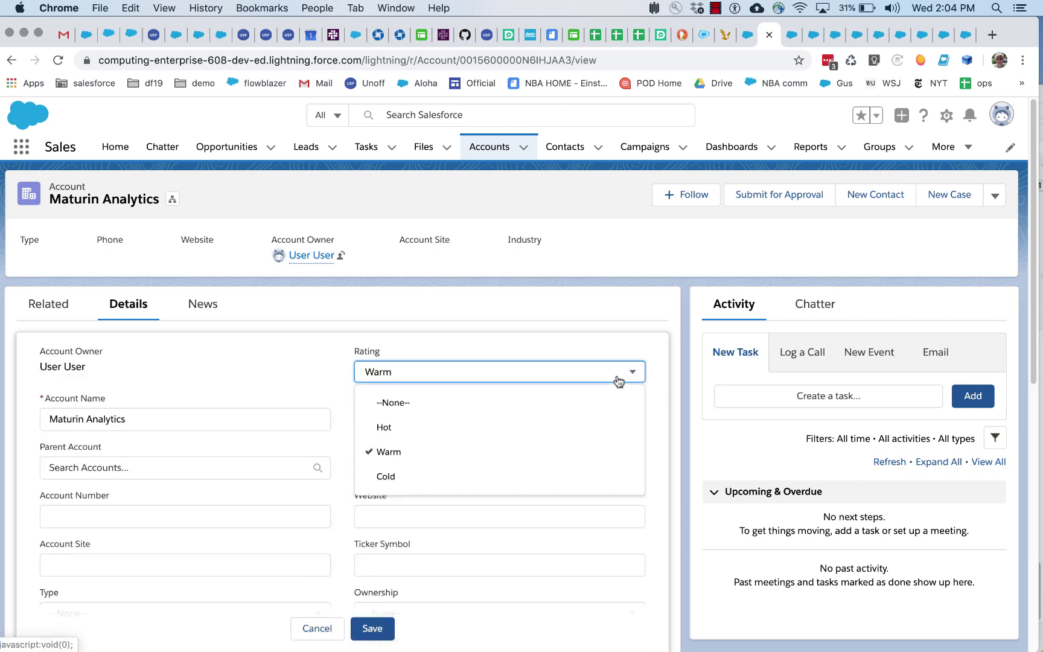
pyautogui.click(618, 309)
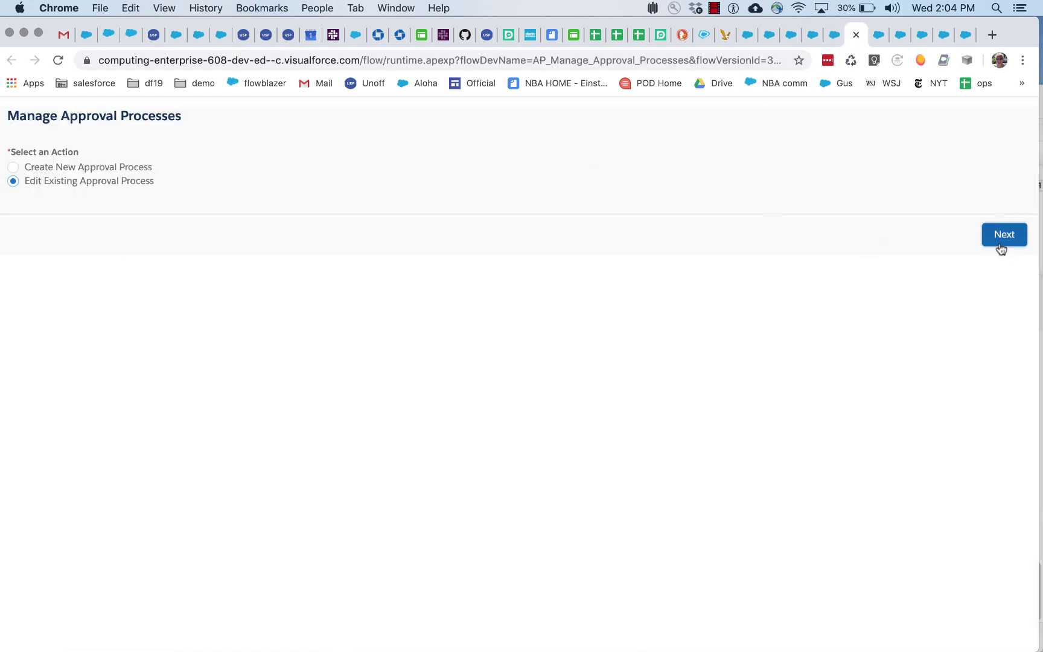
# - Edit existing process ap1 and switch its step criteria to evaluate a formula
pyautogui.click(1001, 238)
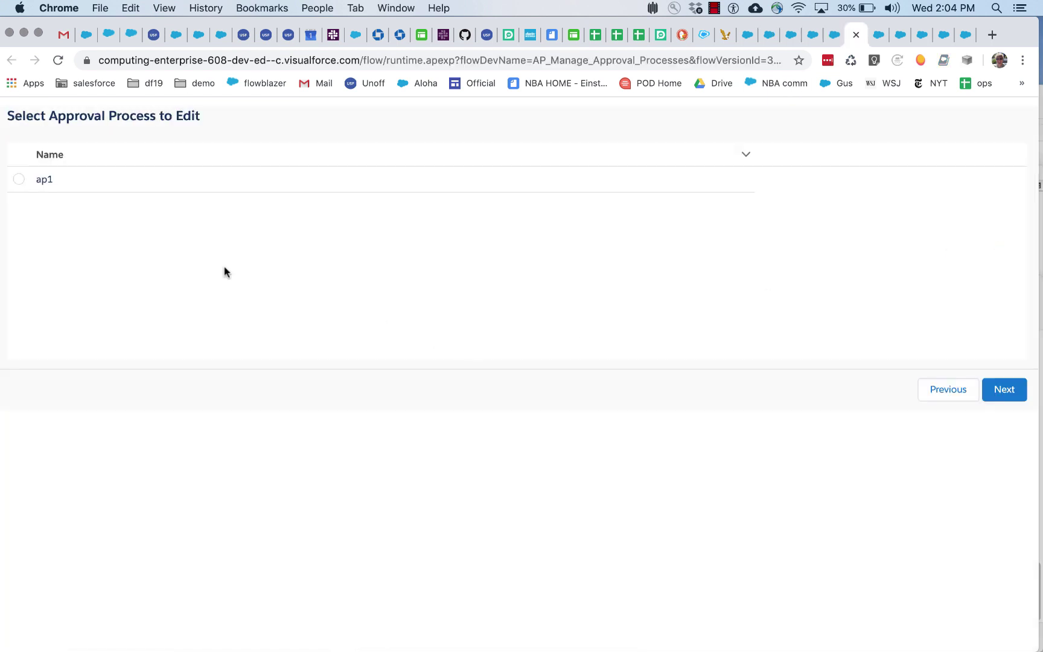
pyautogui.click(19, 179)
pyautogui.click(1002, 390)
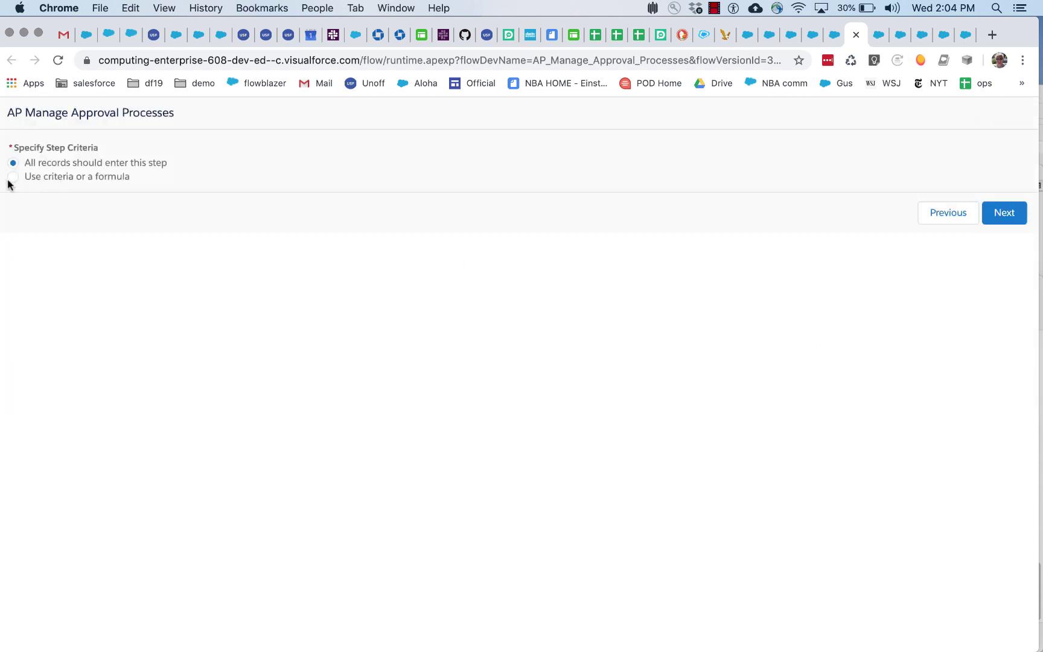
pyautogui.click(13, 178)
pyautogui.click(13, 208)
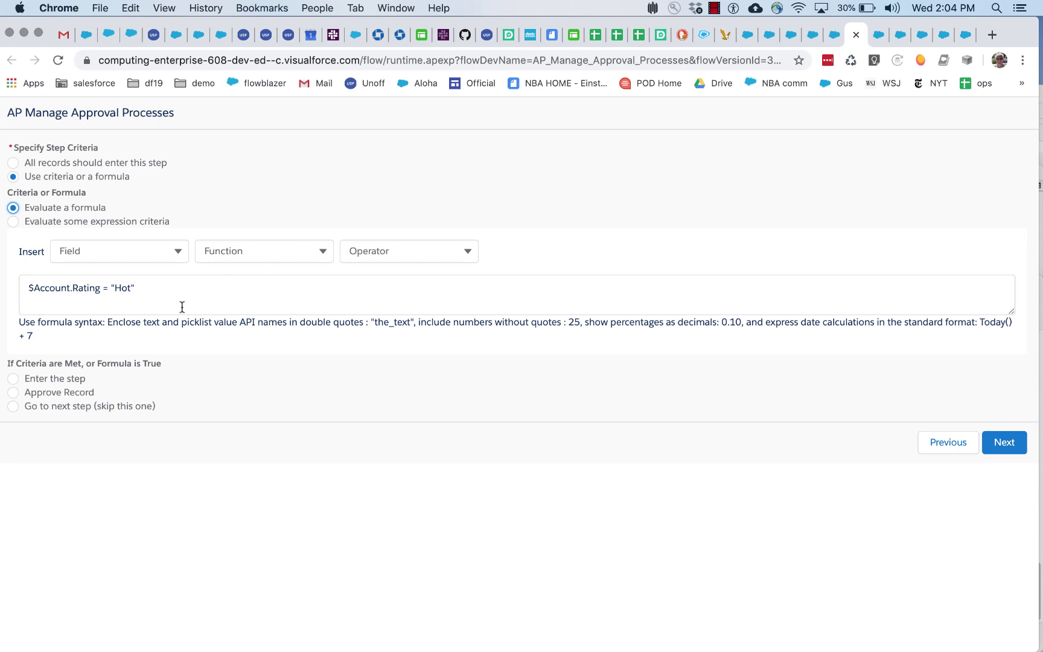
# - Insert the Billing Longitude field into the formula, then delete it again
pyautogui.moveTo(181, 288); pyautogui.dragTo(3, 295)
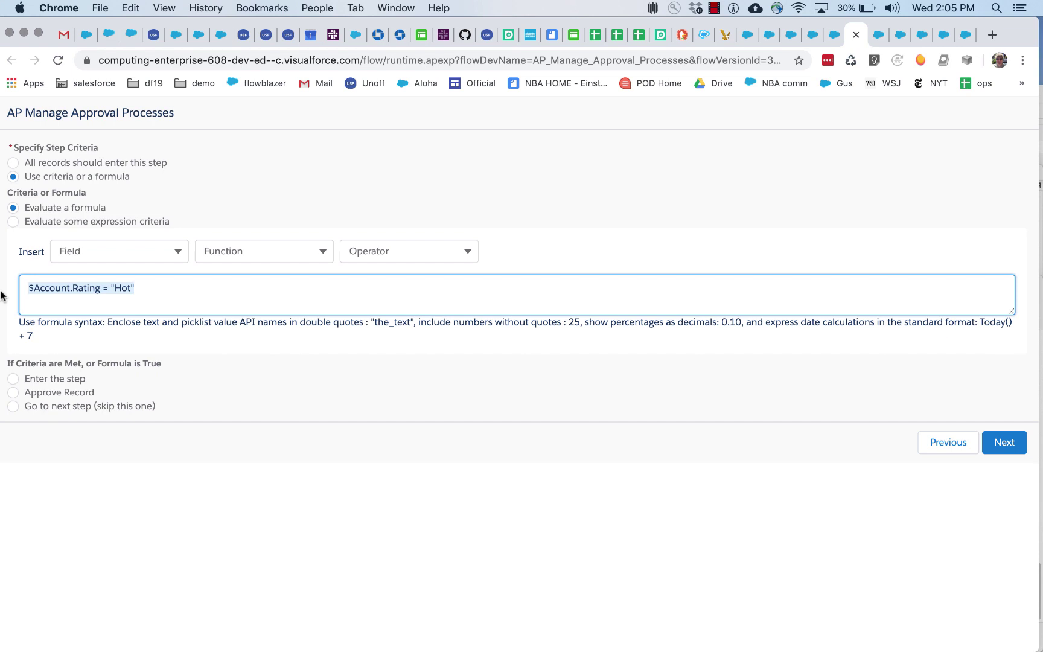
pyautogui.click(179, 251)
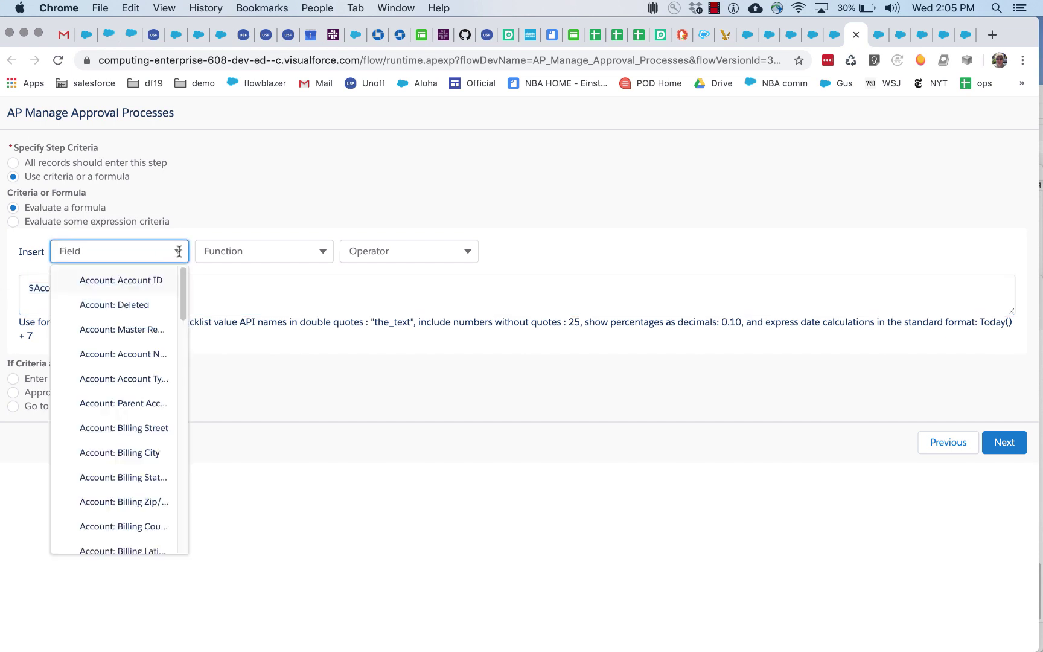
pyautogui.moveTo(183, 280); pyautogui.dragTo(181, 326)
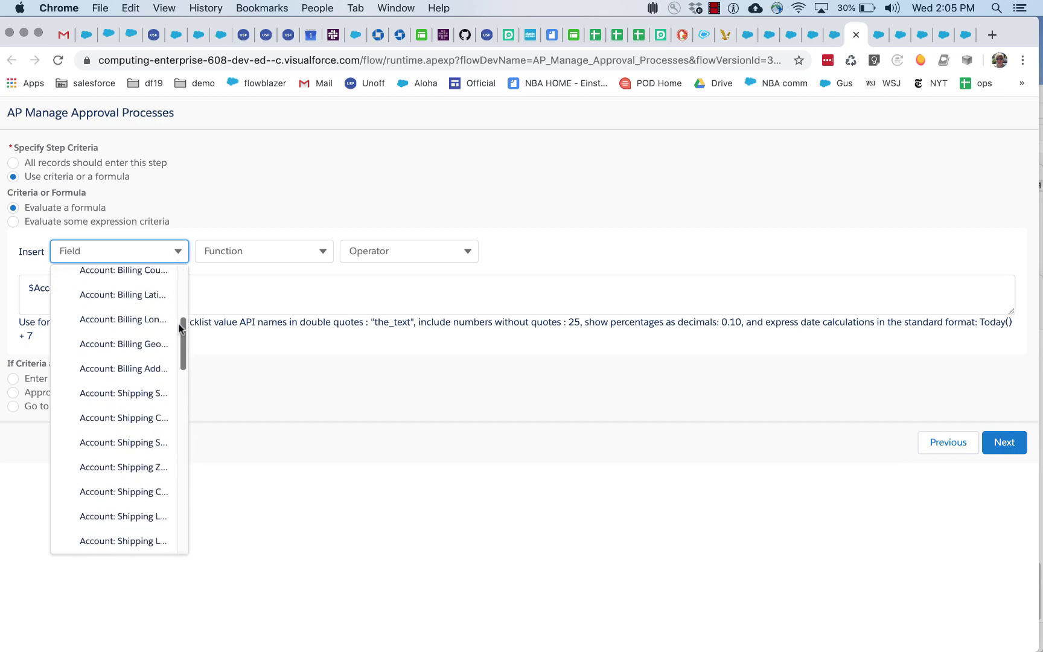
pyautogui.click(145, 326)
pyautogui.moveTo(253, 289); pyautogui.dragTo(132, 289)
pyautogui.press('BackSpace')
# - Browse the formula function and operator lists, then select the entire formula
pyautogui.click(240, 249)
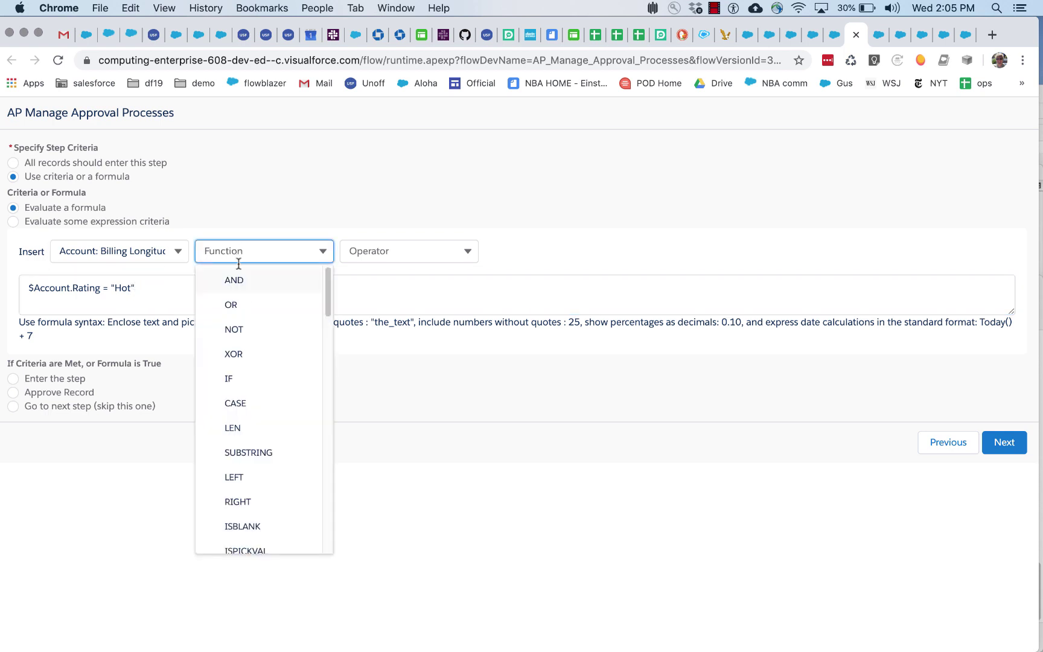
pyautogui.scroll(-2, 260, 415)
pyautogui.scroll(-10, 260, 415)
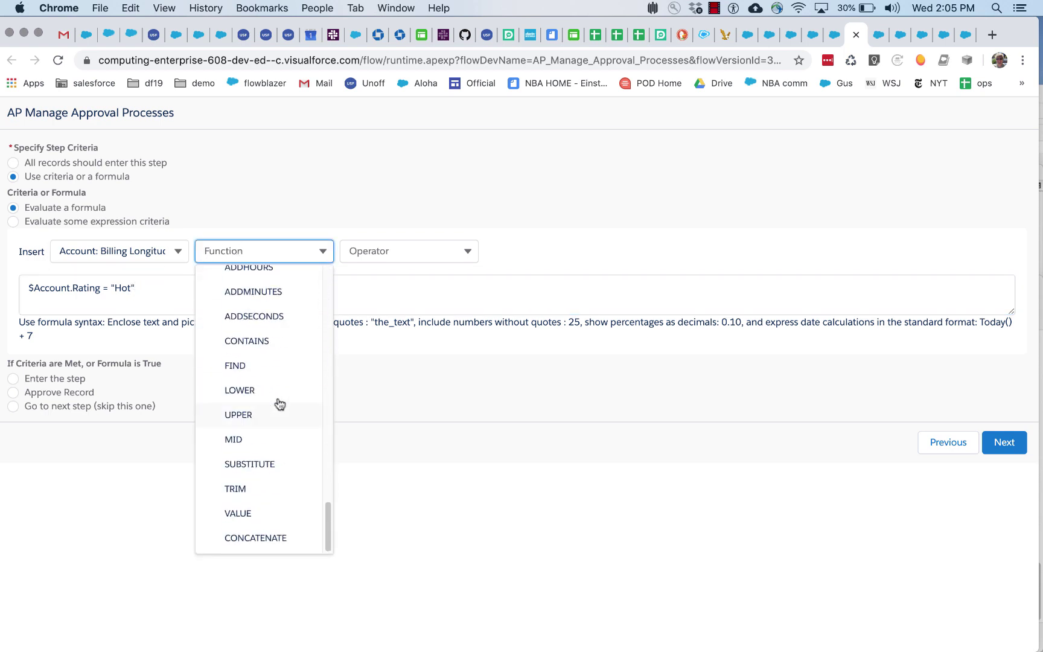
pyautogui.click(416, 297)
pyautogui.click(419, 249)
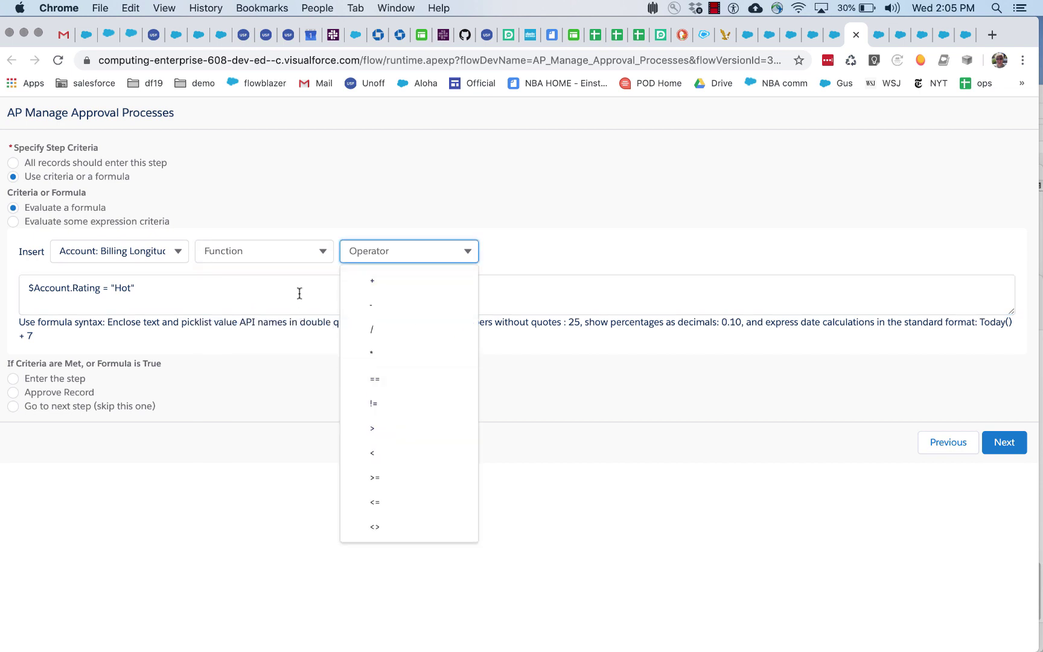
pyautogui.click(263, 306)
pyautogui.tripleClick(24, 292)
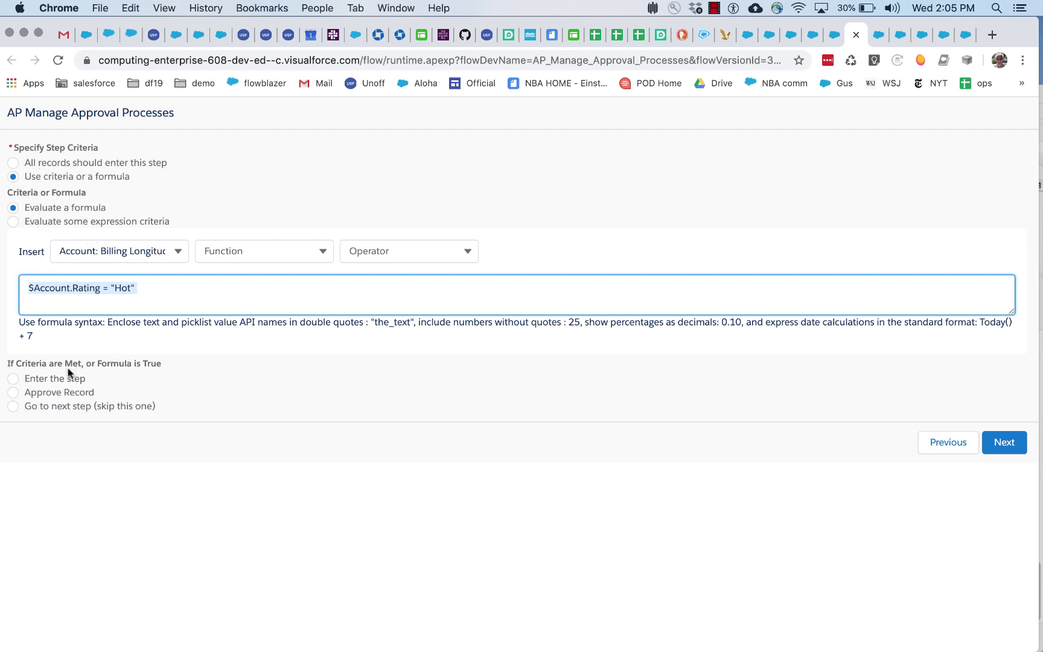
# - Set records matching the formula to enter the step and finish the ap1 edit flow
pyautogui.click(13, 379)
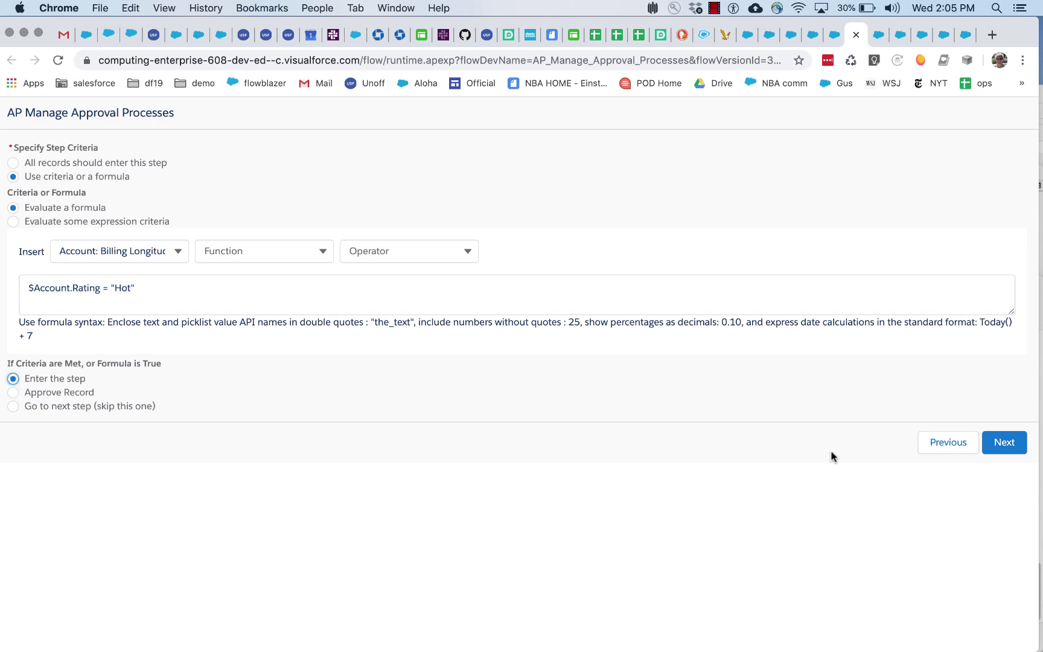
pyautogui.click(1001, 444)
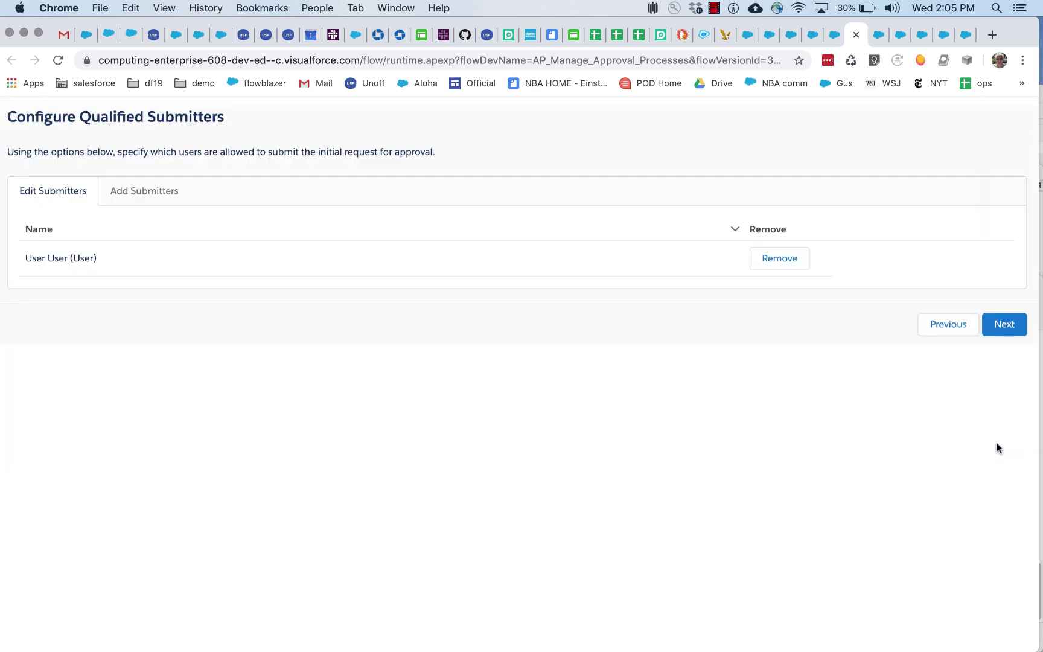
pyautogui.click(1004, 324)
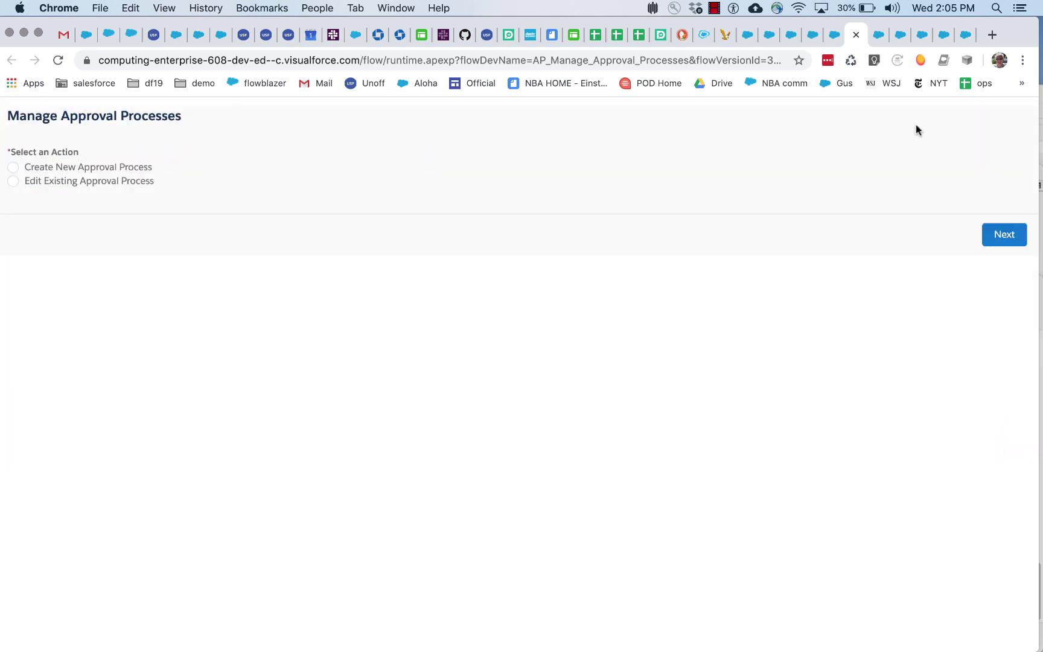
# - Resubmit the Maturin Analytics account for approval, close the confirmation, and switch to the email desktop
pyautogui.click(771, 42)
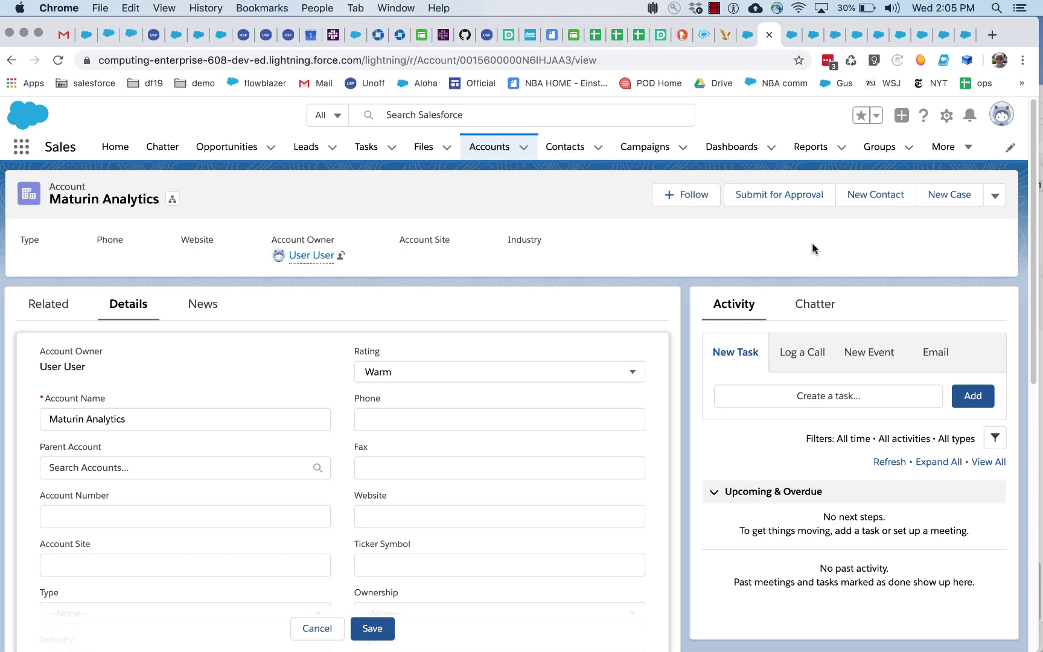
pyautogui.click(782, 197)
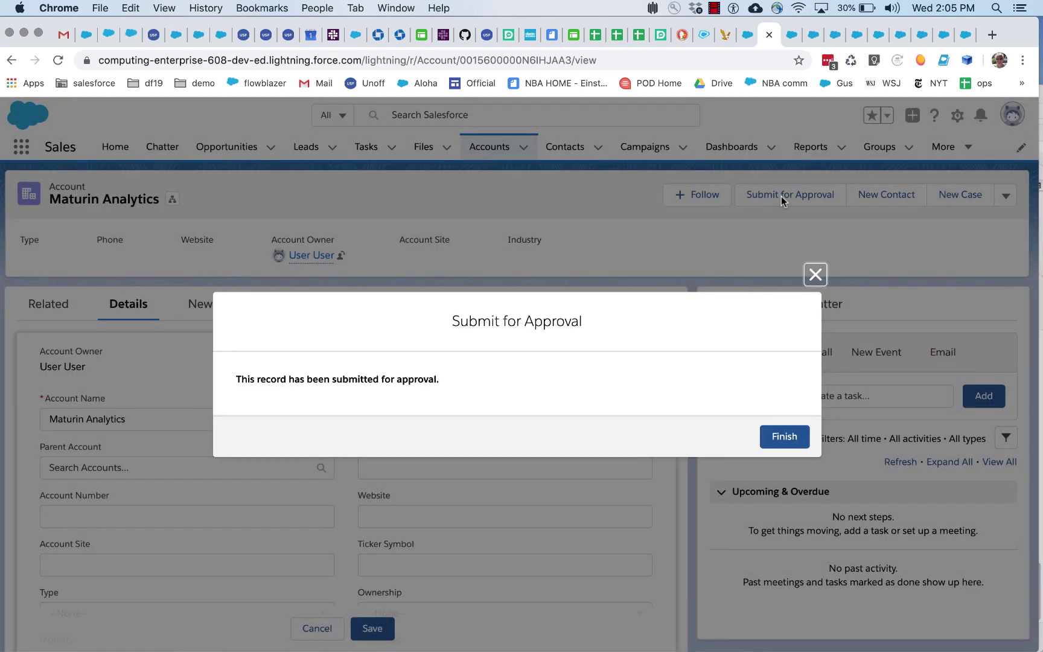
pyautogui.click(783, 437)
pyautogui.hotkey('ctrl', 'Right')
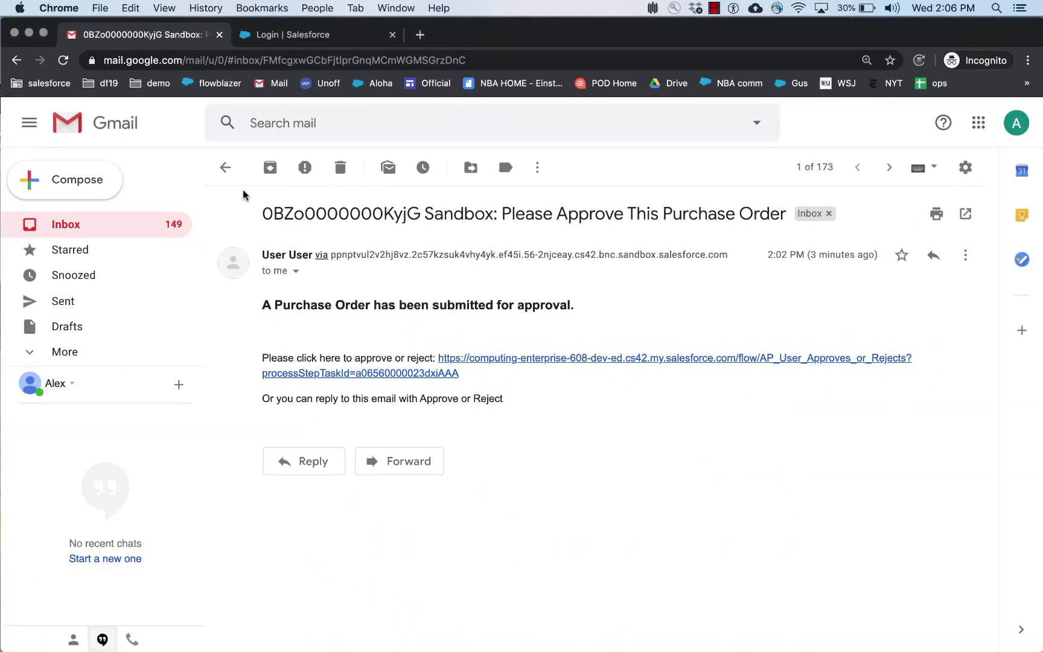
# - Go back from the approval email to the Gmail inbox, then return to Salesforce
pyautogui.click(240, 179)
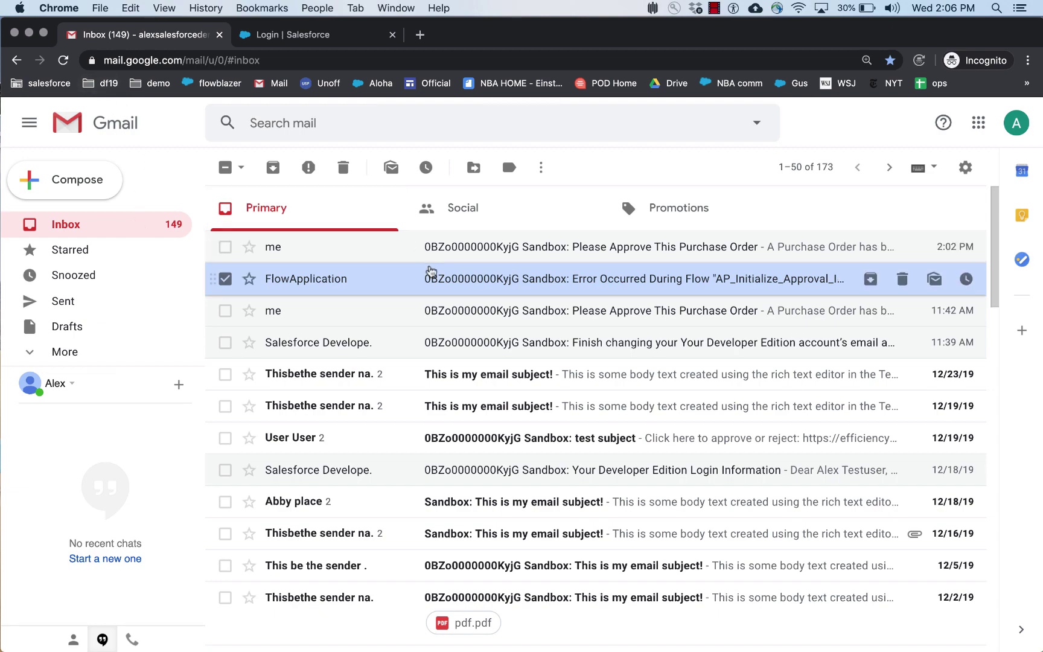
pyautogui.hotkey('ctrl', 'Left')
# - Change Maturin Analytics' Rating to Hot, save, close the resubmission confirmation, and switch to Gmail
pyautogui.click(589, 371)
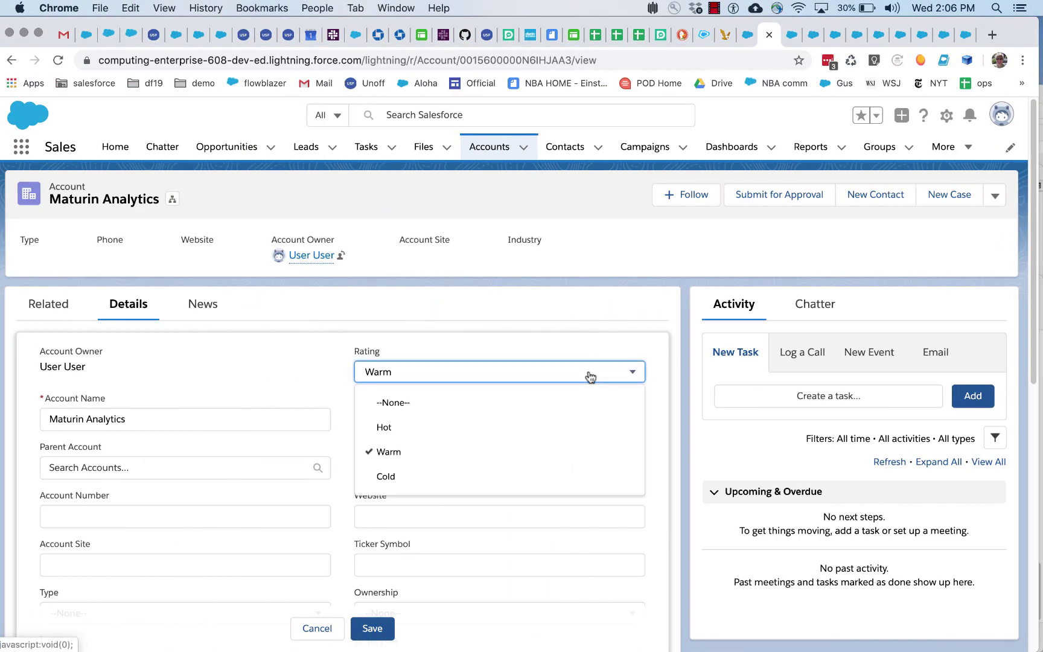
pyautogui.click(554, 425)
pyautogui.click(373, 628)
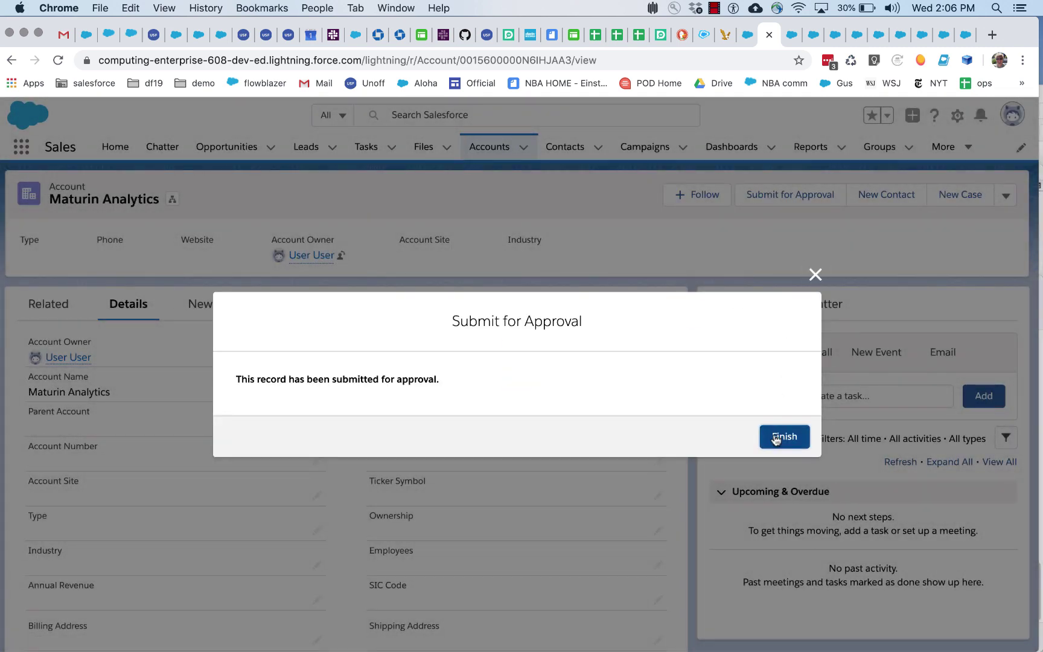
pyautogui.click(775, 440)
pyautogui.press('super+grave')
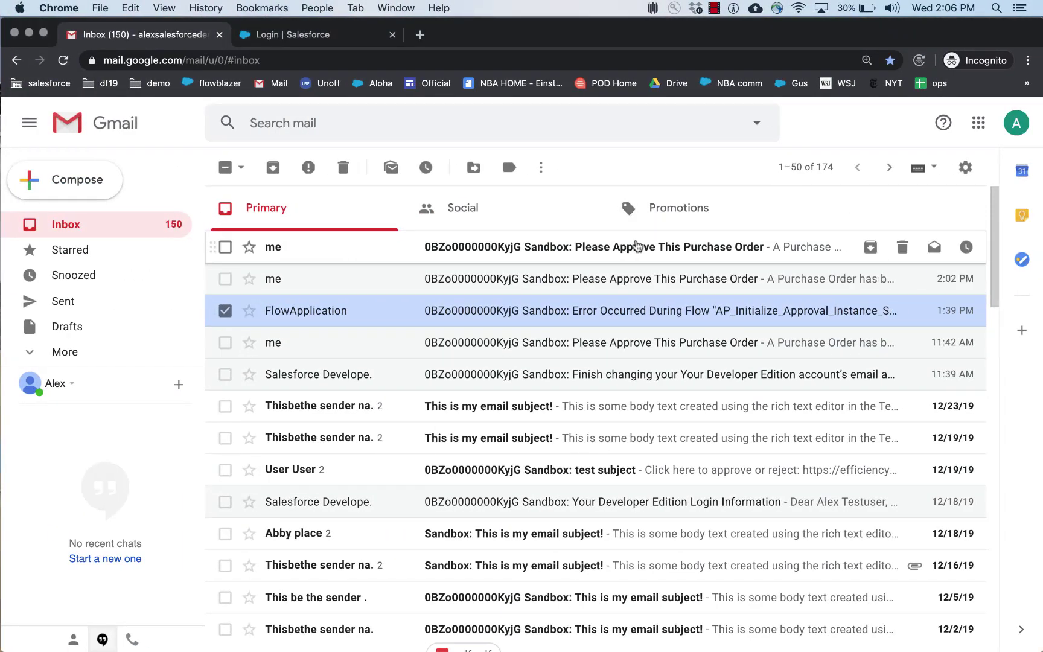
# - Return to the Salesforce desktop and select the entry formula $Account.Rating = "Hot"
pyautogui.press('super+grave')
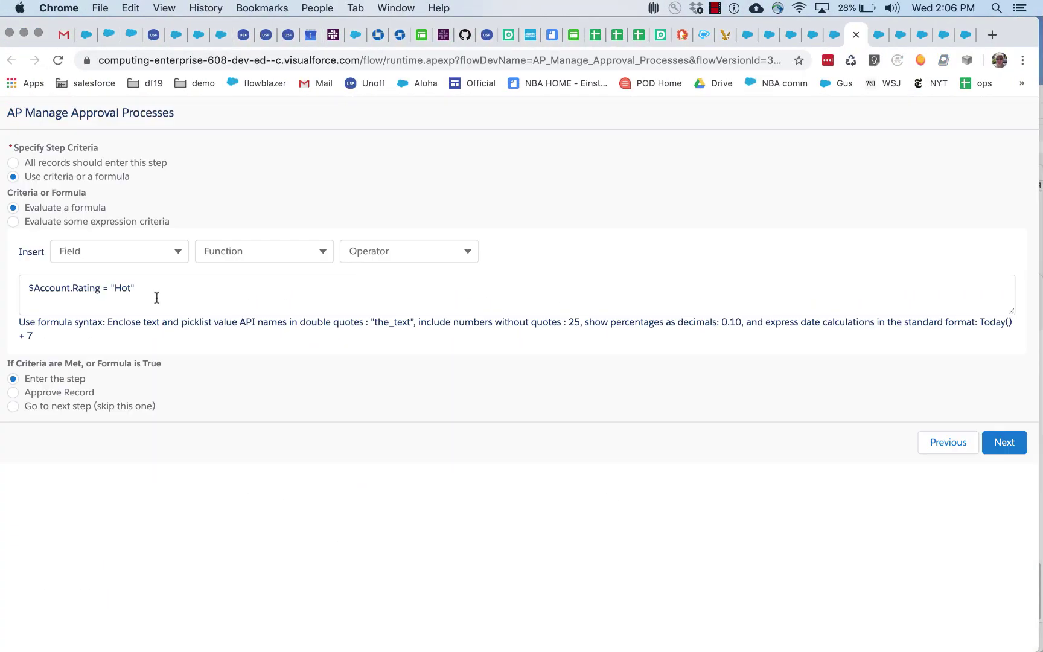
pyautogui.moveTo(156, 296); pyautogui.dragTo(35, 275)
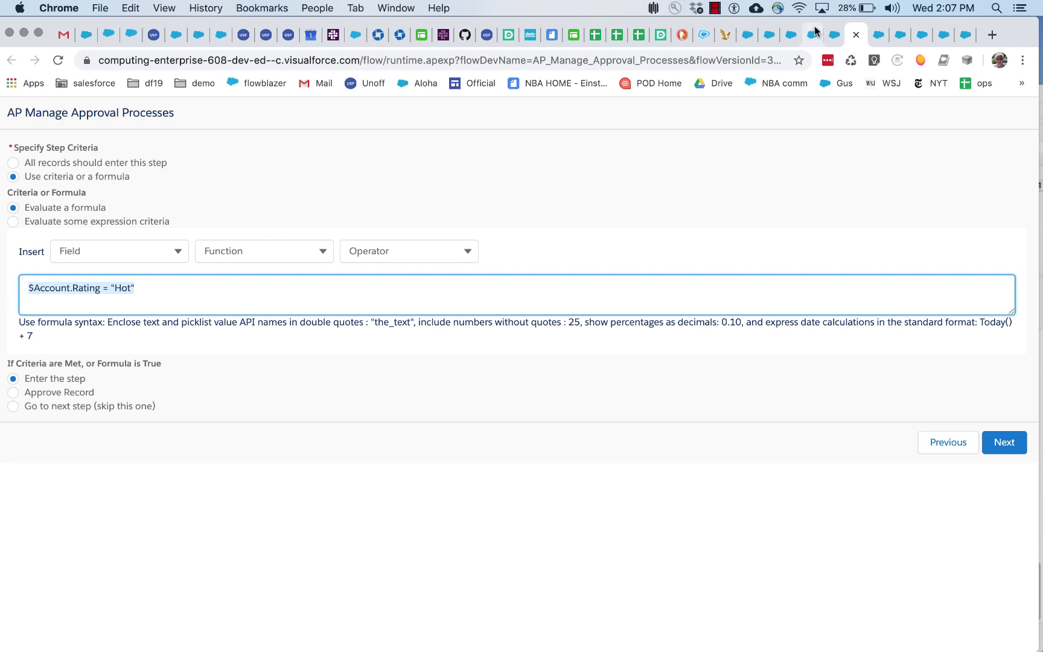
# - Bring up the AP Specify Entry Criteria flow in Flow Builder and pan to reveal the Start node
pyautogui.click(922, 34)
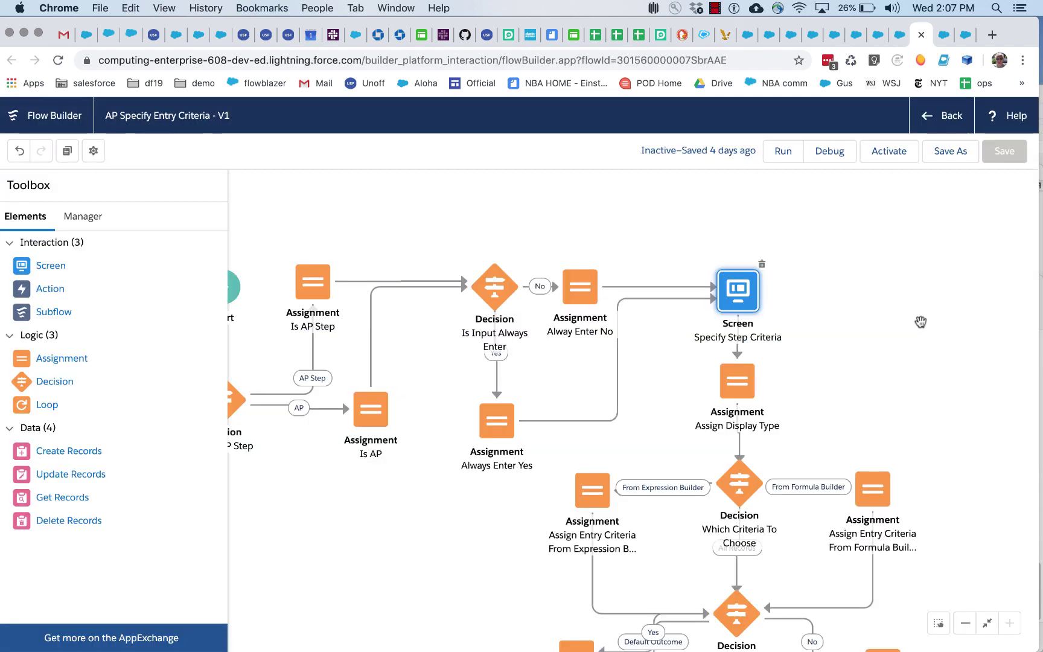
pyautogui.moveTo(920, 322); pyautogui.dragTo(971, 287)
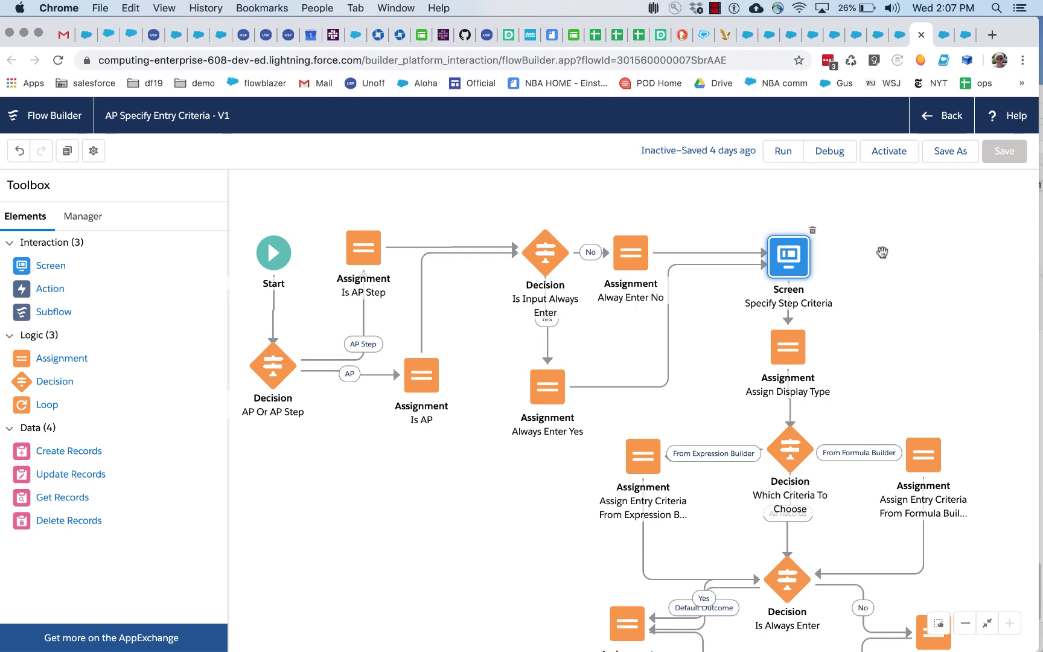
# - Open the Specify Step Criteria screen, show the formulaBuilder settings, and select its contextObjectType value
pyautogui.doubleClick(787, 256)
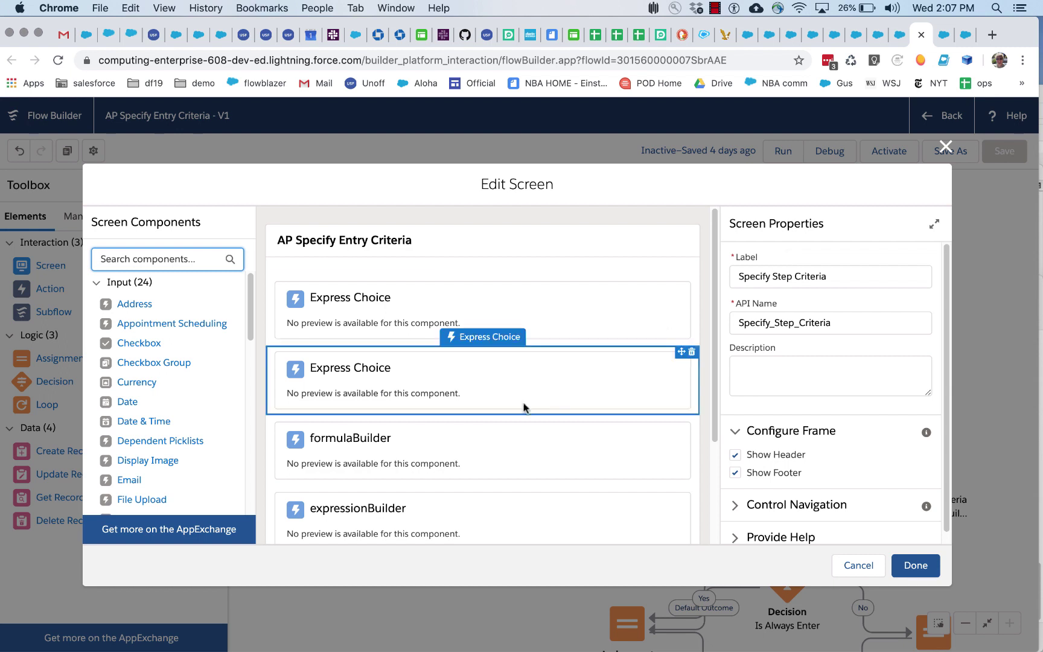
pyautogui.click(348, 460)
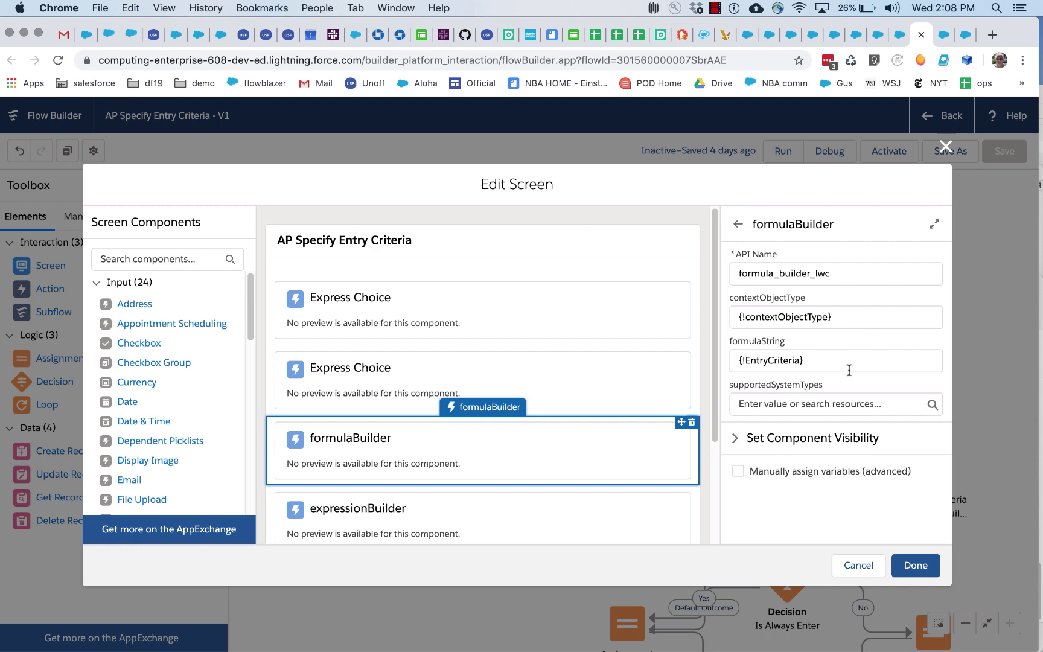
pyautogui.moveTo(842, 317); pyautogui.dragTo(717, 317)
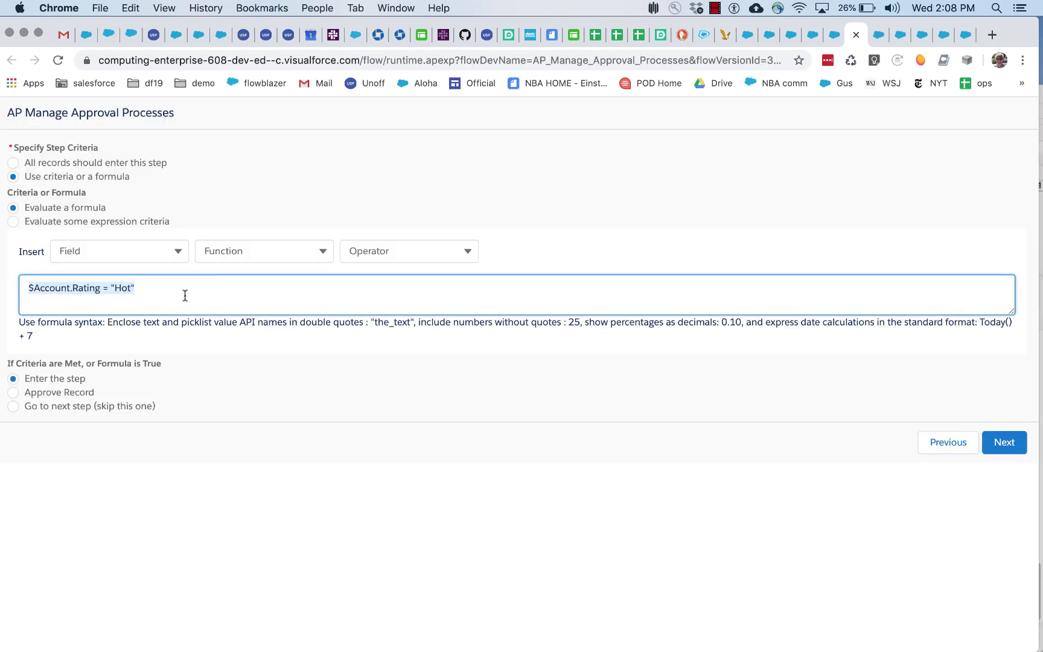
# - Browse the formula's field list, select the $Account.Rating reference, and return to Flow Builder
pyautogui.click(180, 252)
pyautogui.moveTo(183, 287)
pyautogui.mouseDown()
pyautogui.moveTo(183, 526)
pyautogui.moveTo(179, 278)
pyautogui.mouseUp()
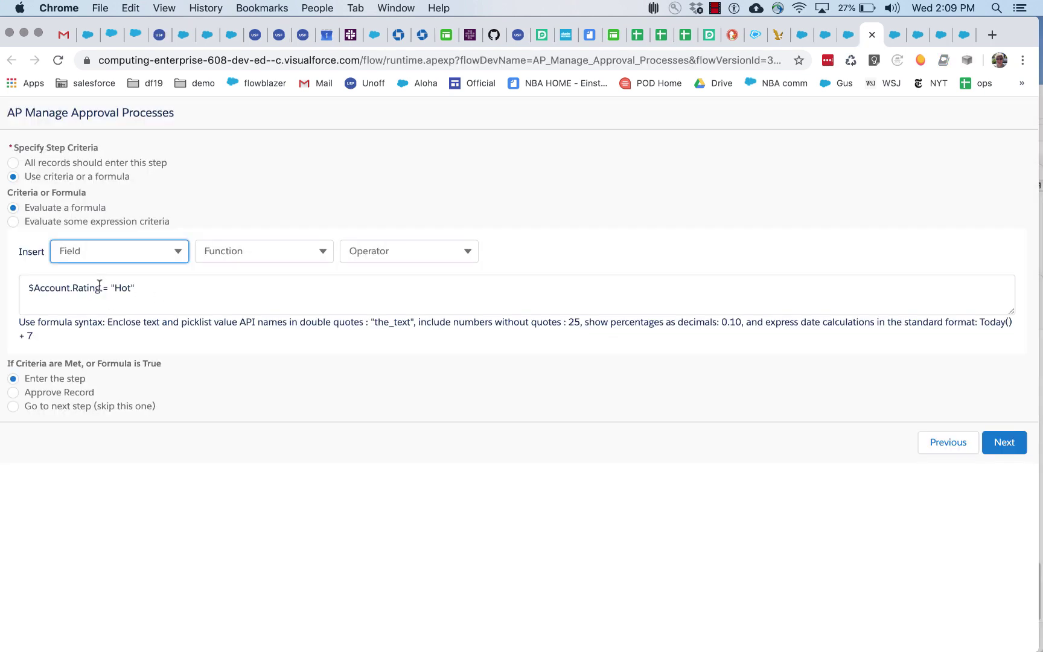
pyautogui.moveTo(100, 288); pyautogui.dragTo(15, 291)
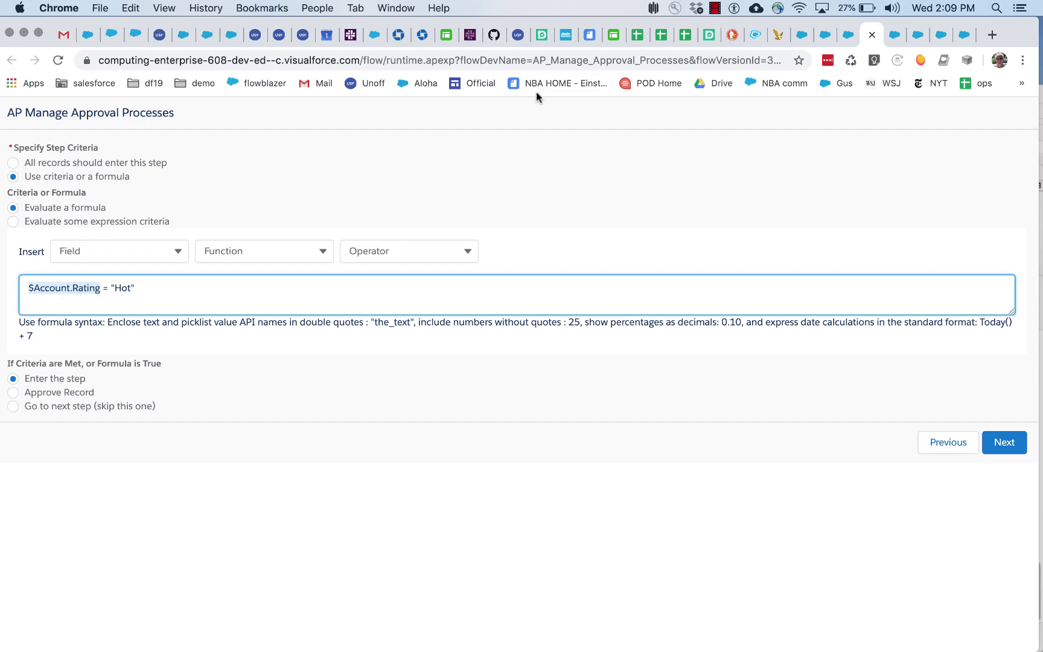
pyautogui.hotkey('ctrl', 'Tab')
pyautogui.hotkey('ctrl', 'Tab')
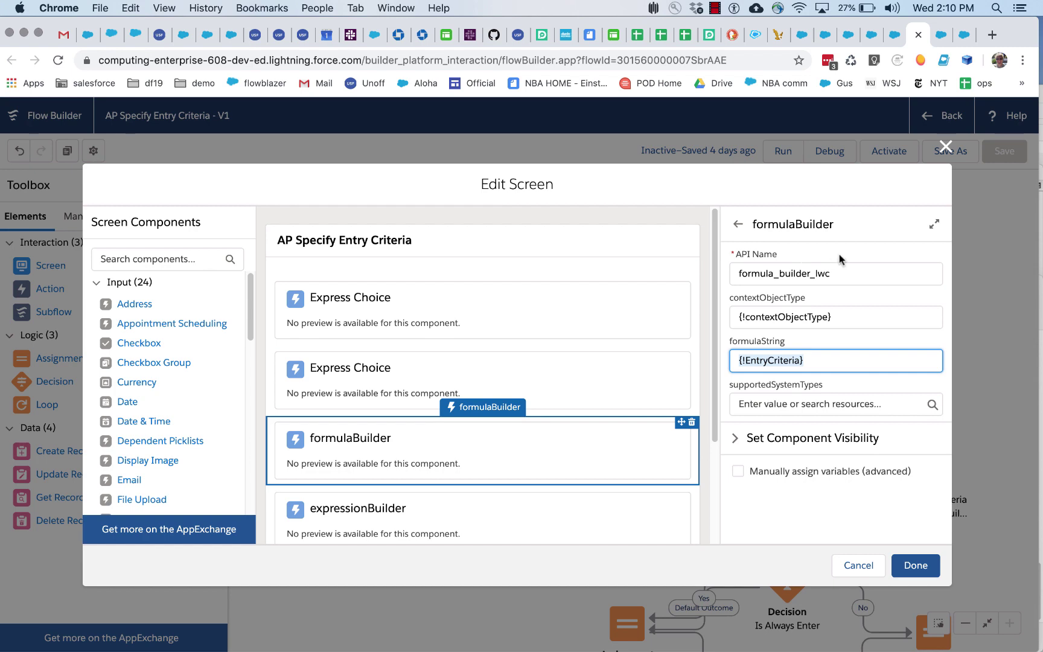
# - Compare the runtime entry formula with the formulaString value bound to {!EntryCriteria}
pyautogui.hotkey('ctrl', 'shift', 'Tab')
pyautogui.hotkey('ctrl', 'shift', 'Tab')
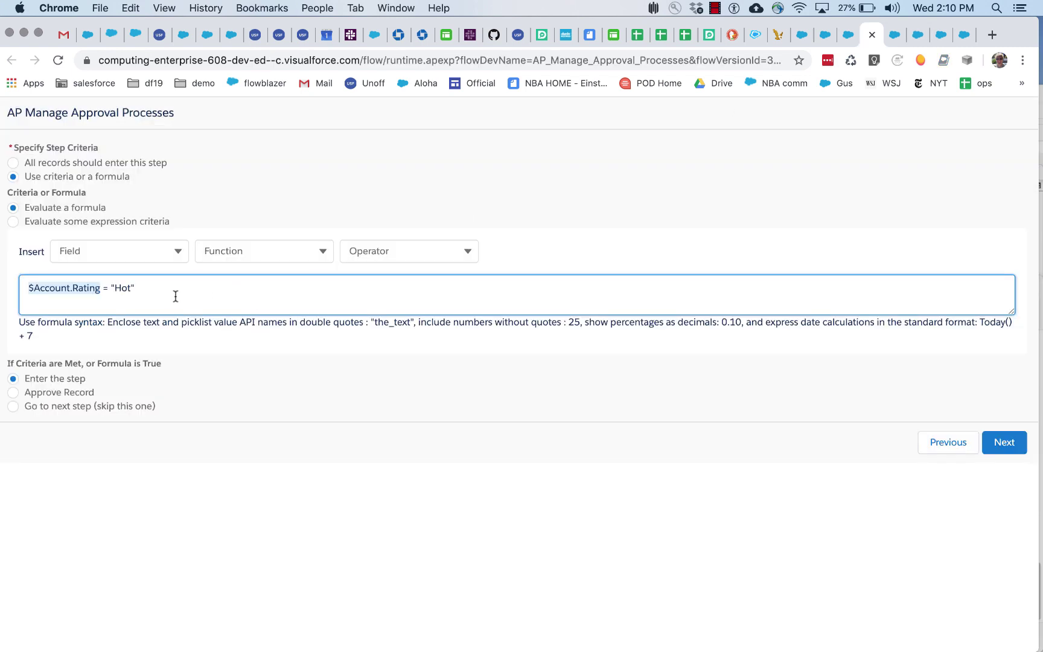
pyautogui.moveTo(154, 294); pyautogui.dragTo(18, 283)
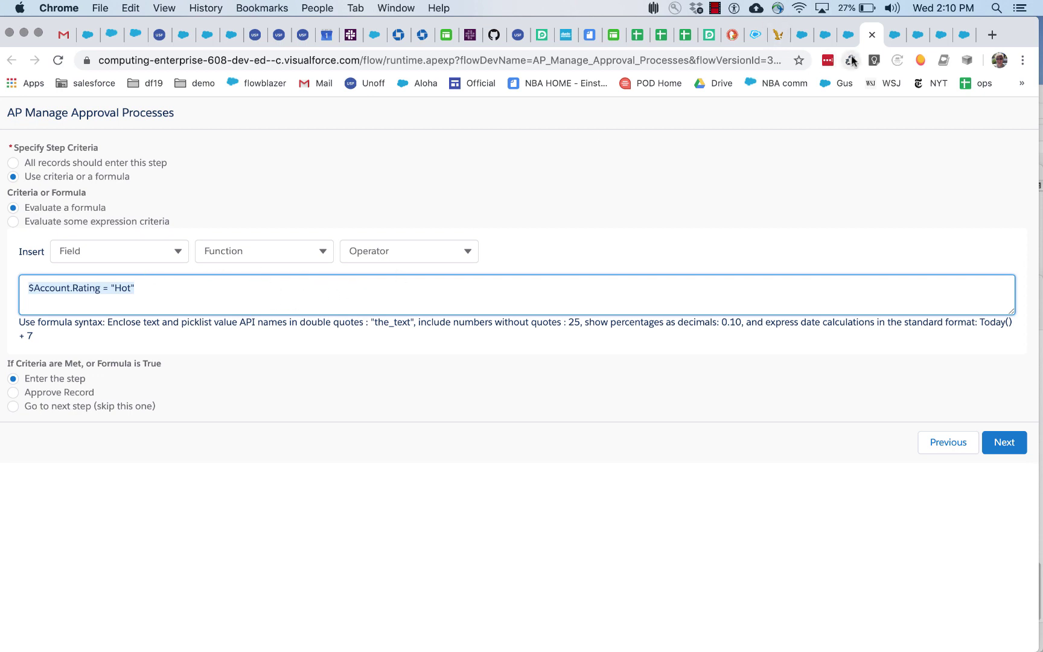
pyautogui.click(920, 38)
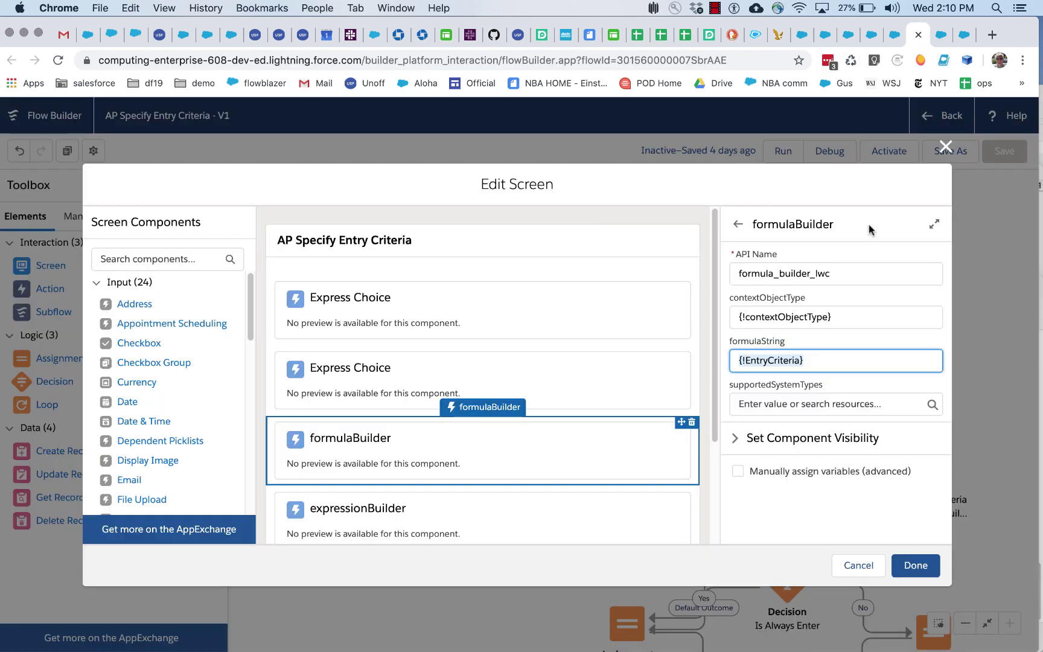
pyautogui.click(815, 360)
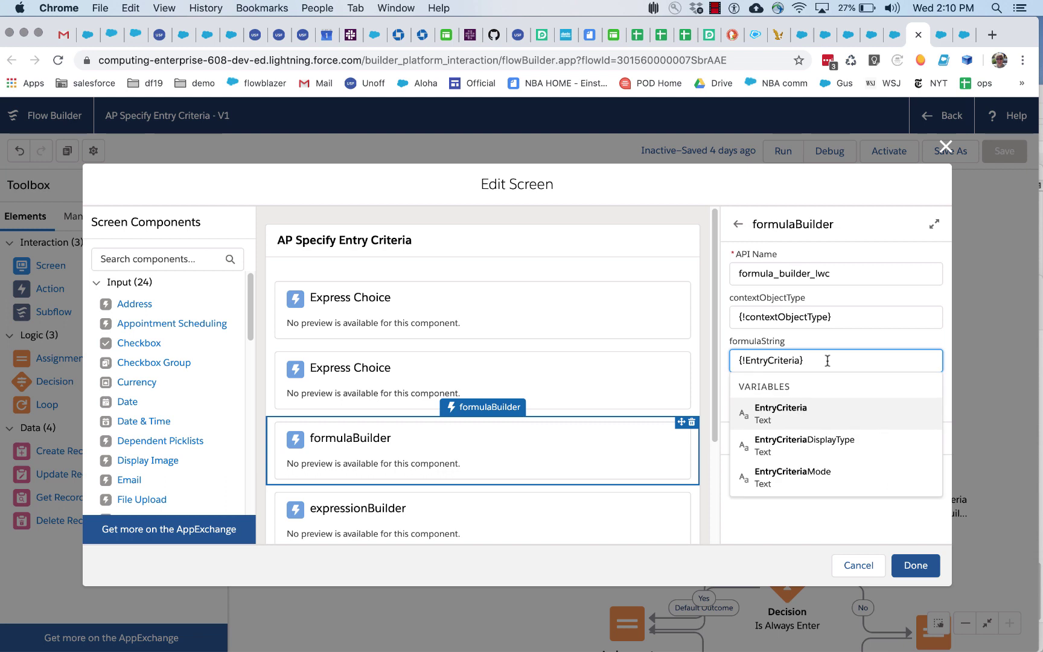
pyautogui.moveTo(827, 360); pyautogui.dragTo(734, 360)
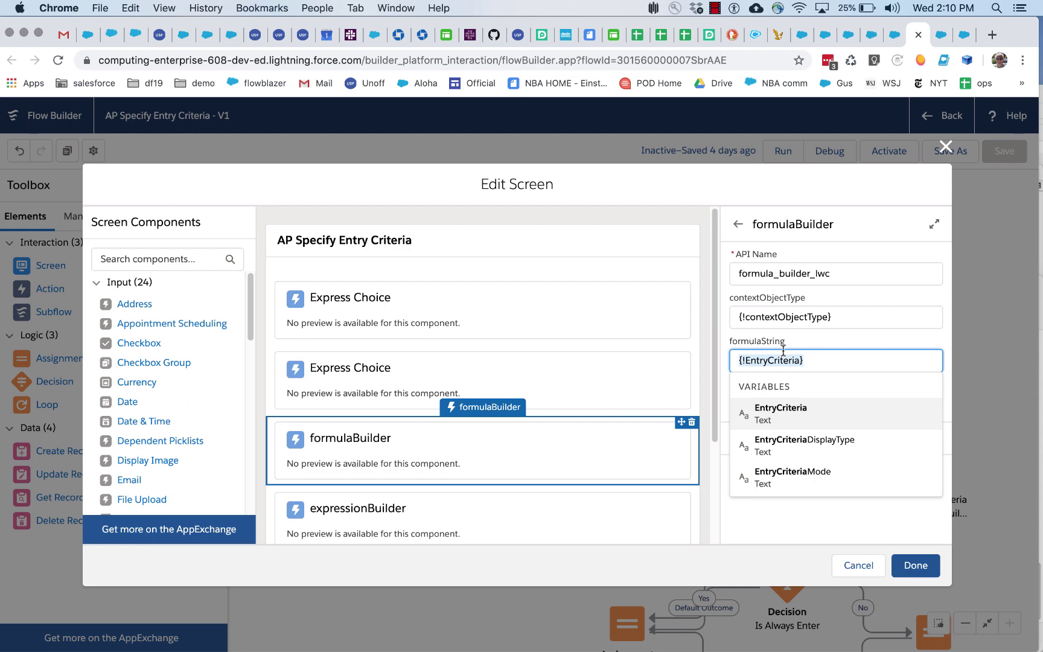
pyautogui.click(810, 342)
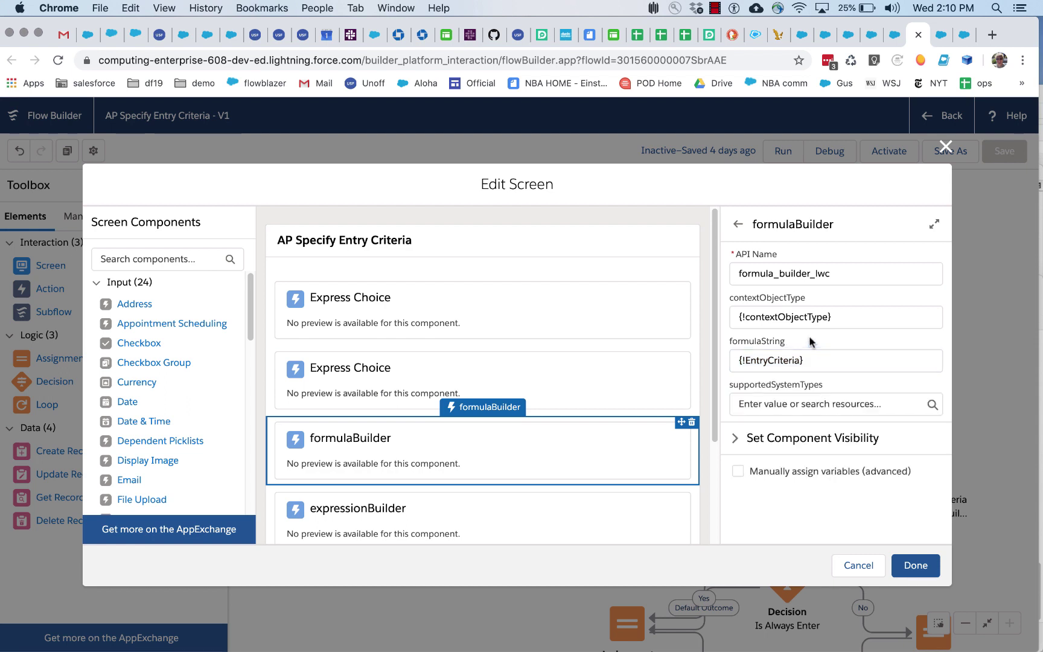
# - Set the formulaBuilder's supportedSystemTypes to User,Profile and close the neighbouring tab
pyautogui.click(796, 403)
pyautogui.click(797, 404)
pyautogui.write('User')
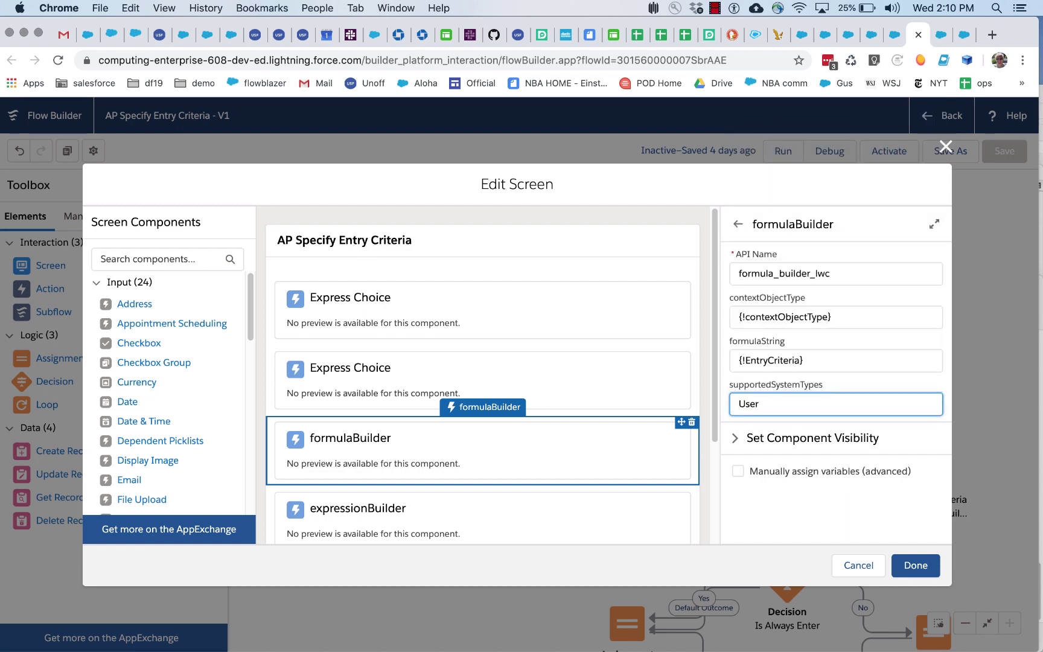
pyautogui.write(',Profile')
pyautogui.middleClick(891, 42)
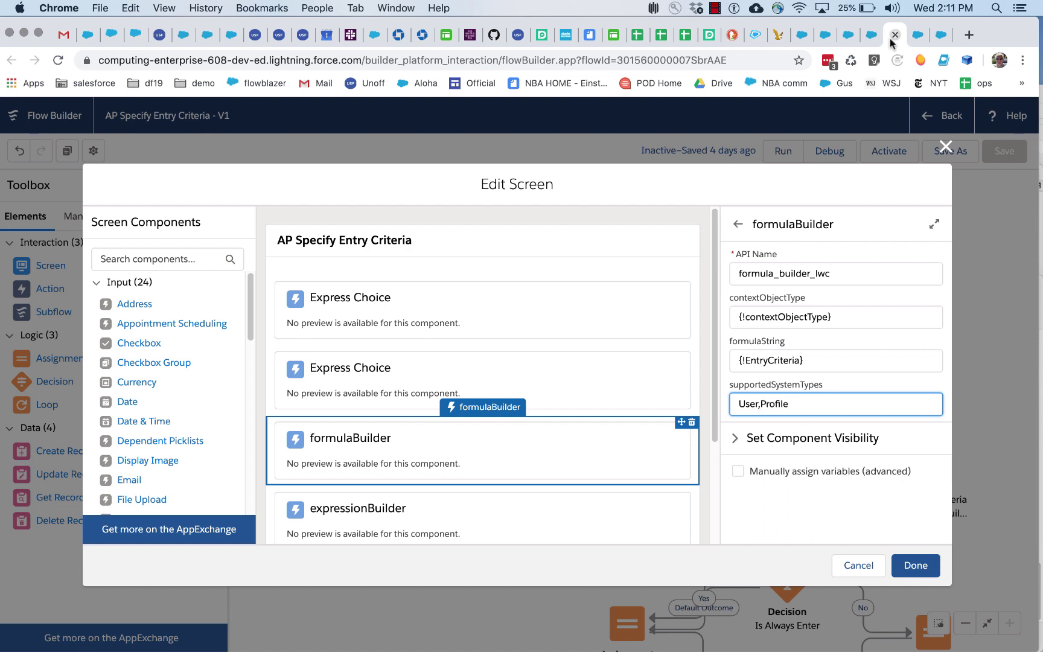
# - Close Flow Builder and browse the Account fields in the formula's Field list
pyautogui.click(894, 35)
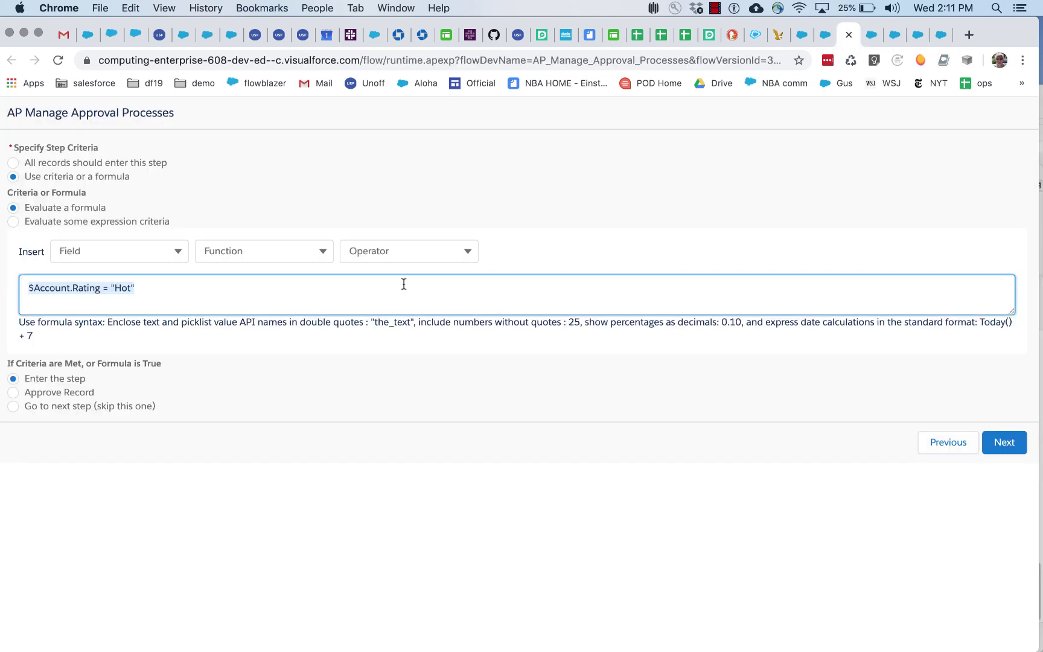
pyautogui.click(158, 249)
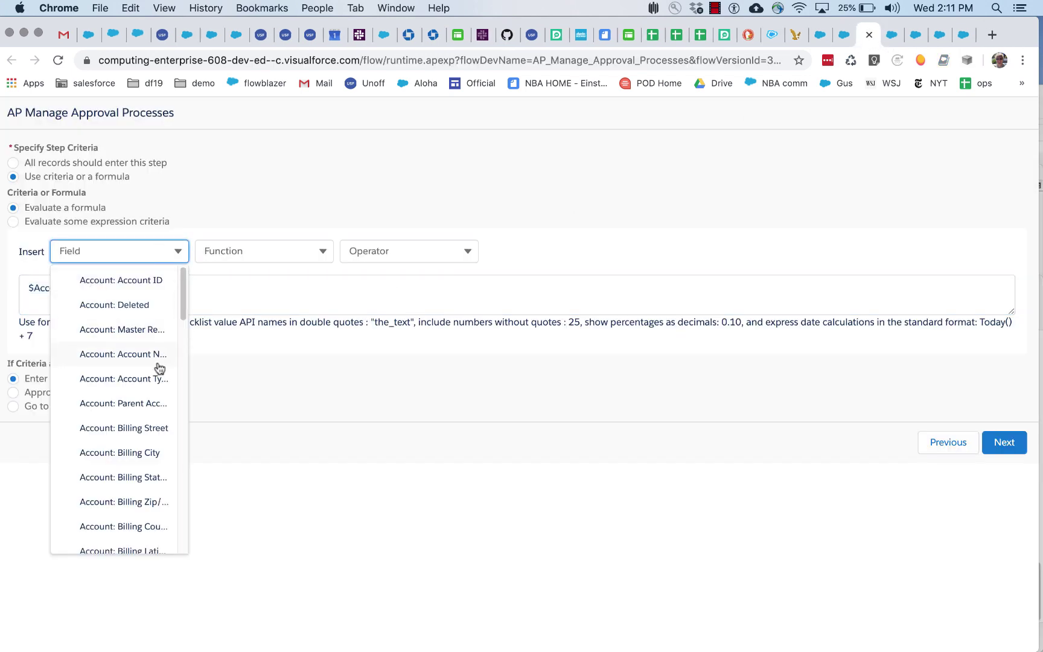
pyautogui.scroll(-5, 157, 368)
pyautogui.scroll(-10, 159, 368)
pyautogui.scroll(15, 160, 368)
pyautogui.scroll(-10, 159, 369)
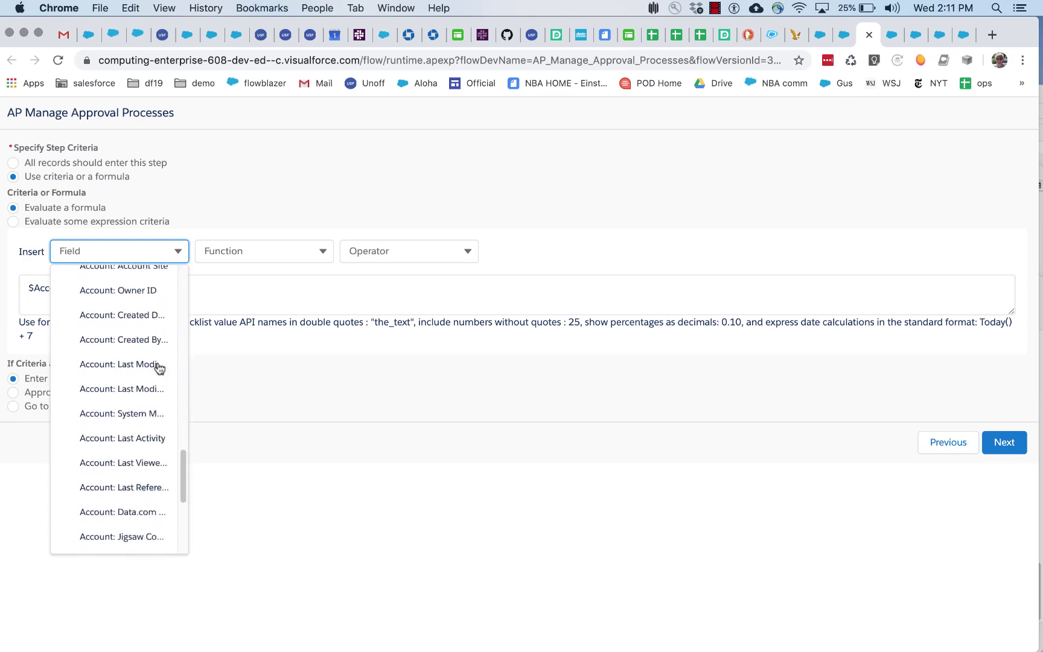
pyautogui.click(218, 291)
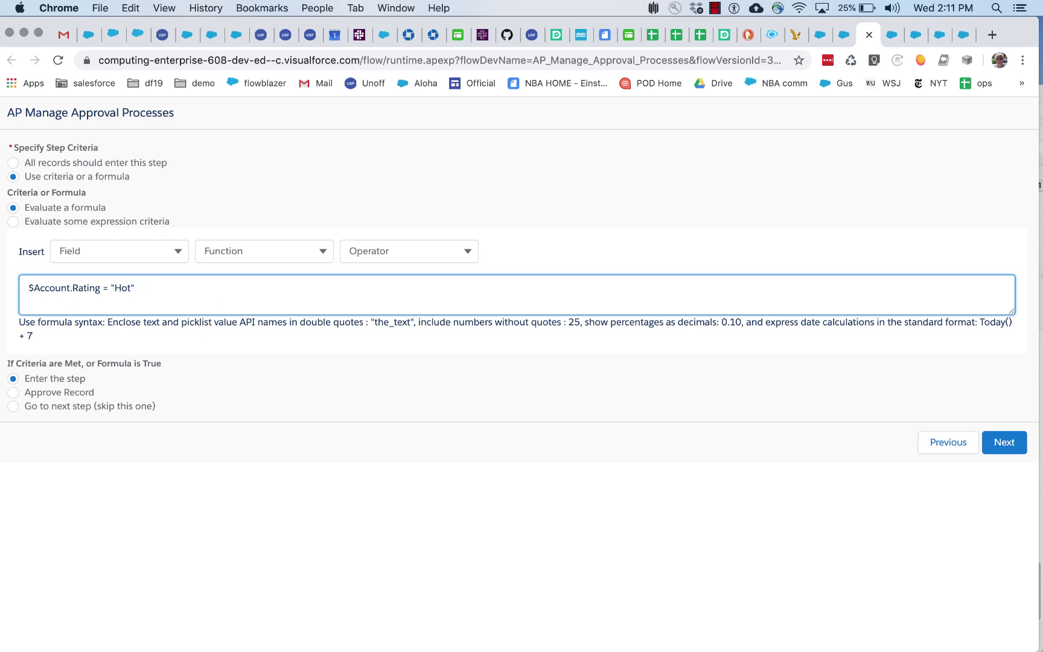
# - Append && $User.username to the entry formula and select the $User.username reference
pyautogui.write('&&')
pyautogui.write(' $User')
pyautogui.write('.userid')
pyautogui.write('name')
pyautogui.doubleClick(164, 290)
pyautogui.moveTo(164, 293); pyautogui.dragTo(232, 290)
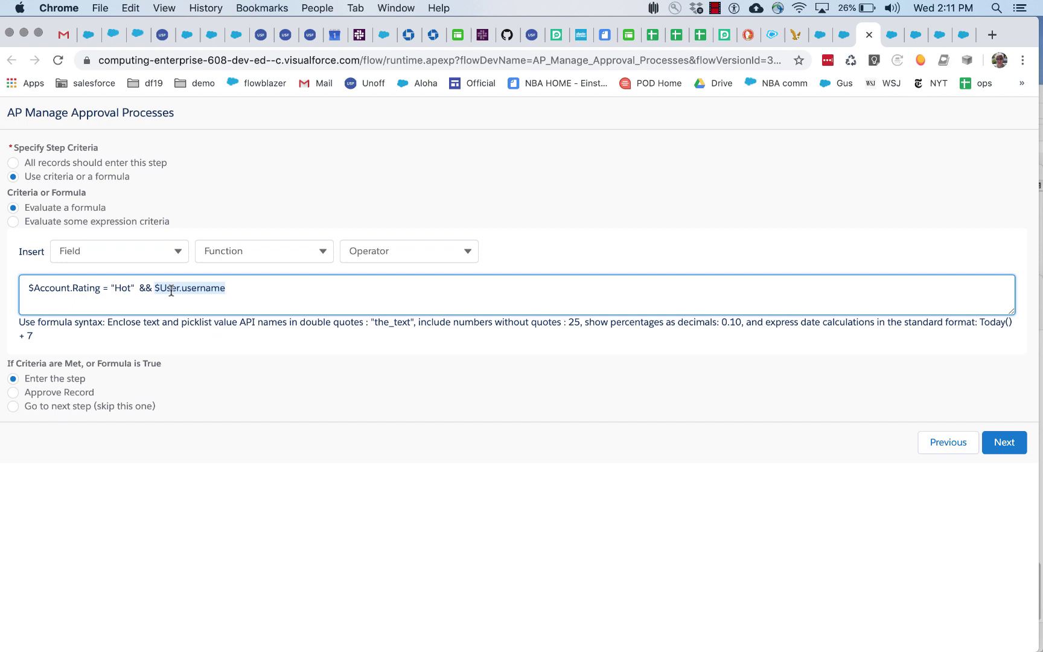
pyautogui.click(171, 290)
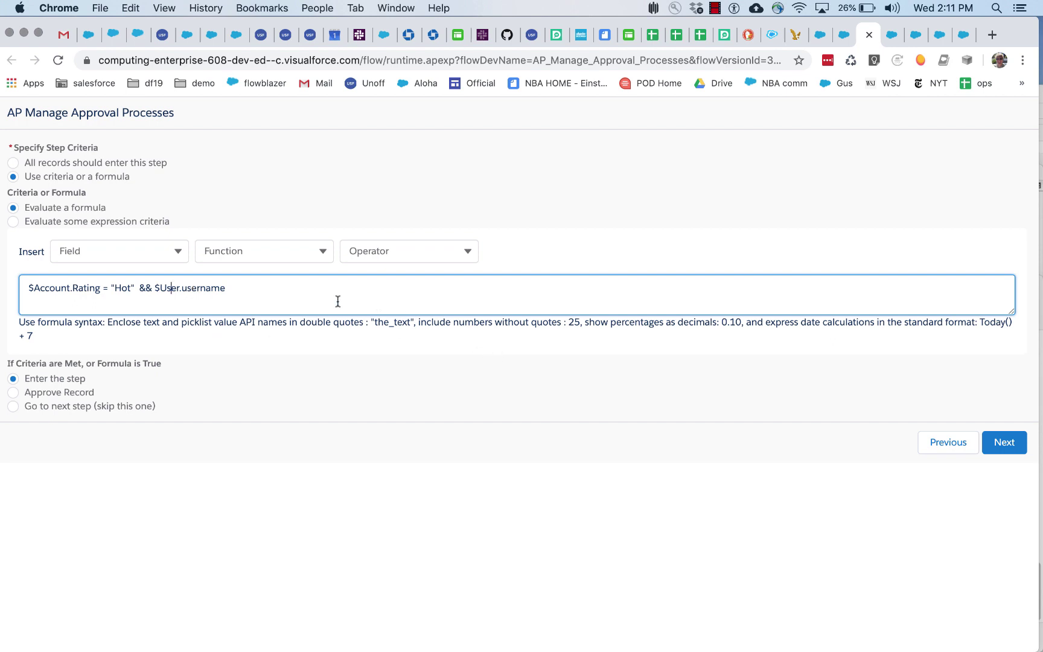
pyautogui.moveTo(229, 283); pyautogui.dragTo(153, 289)
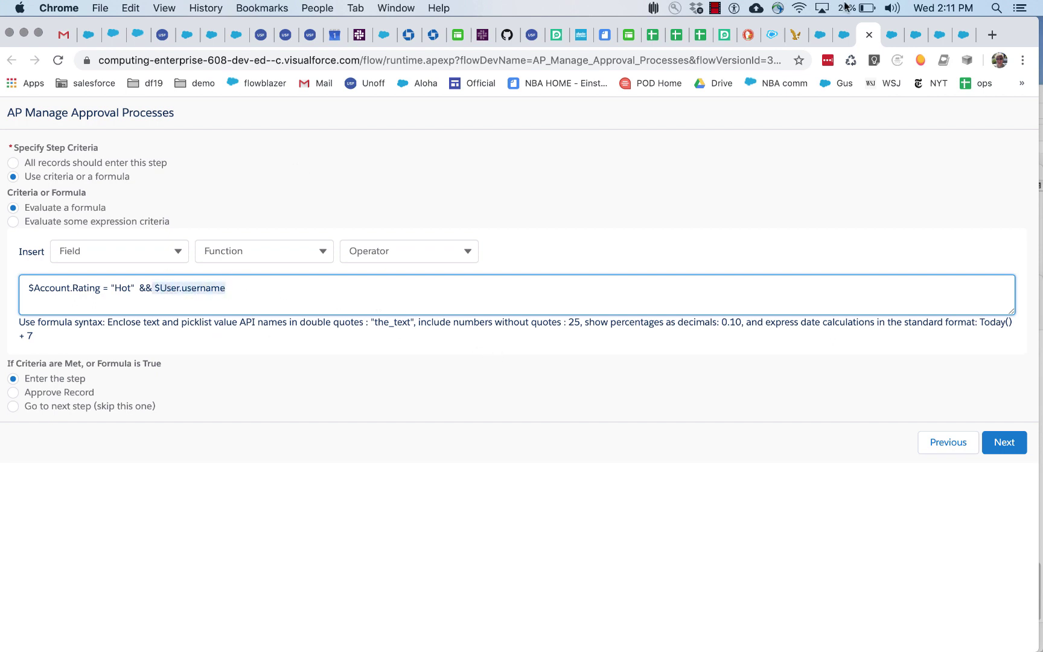
pyautogui.click(914, 36)
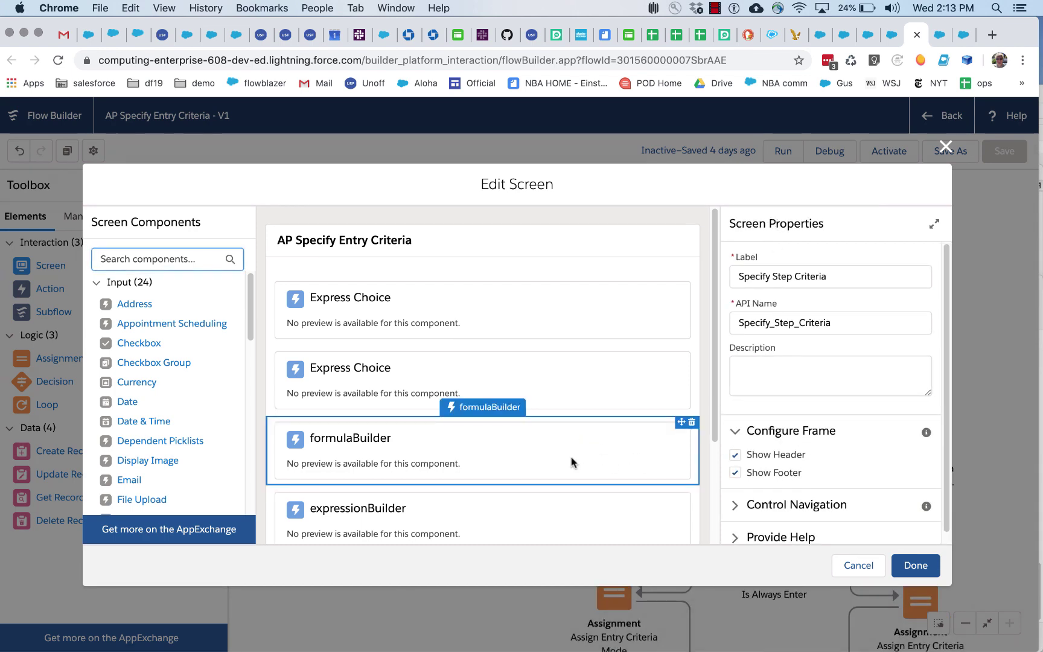
# - Review formulaBuilder properties, close the screen editor, and inspect the Assign Entry Criteria From Formula Builder assignment
pyautogui.click(573, 462)
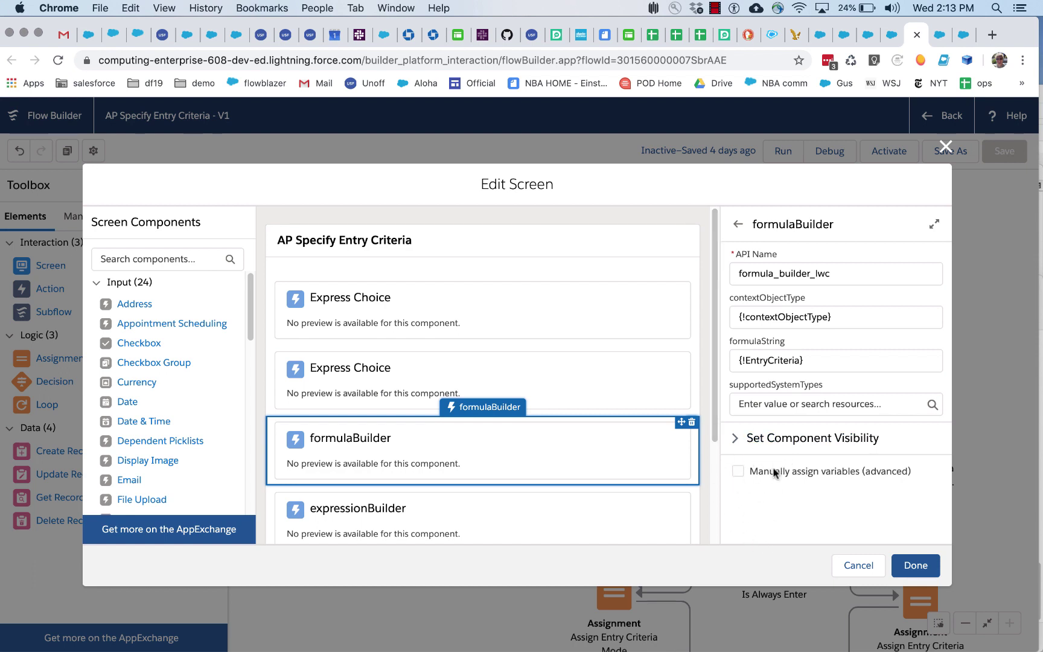
pyautogui.click(912, 562)
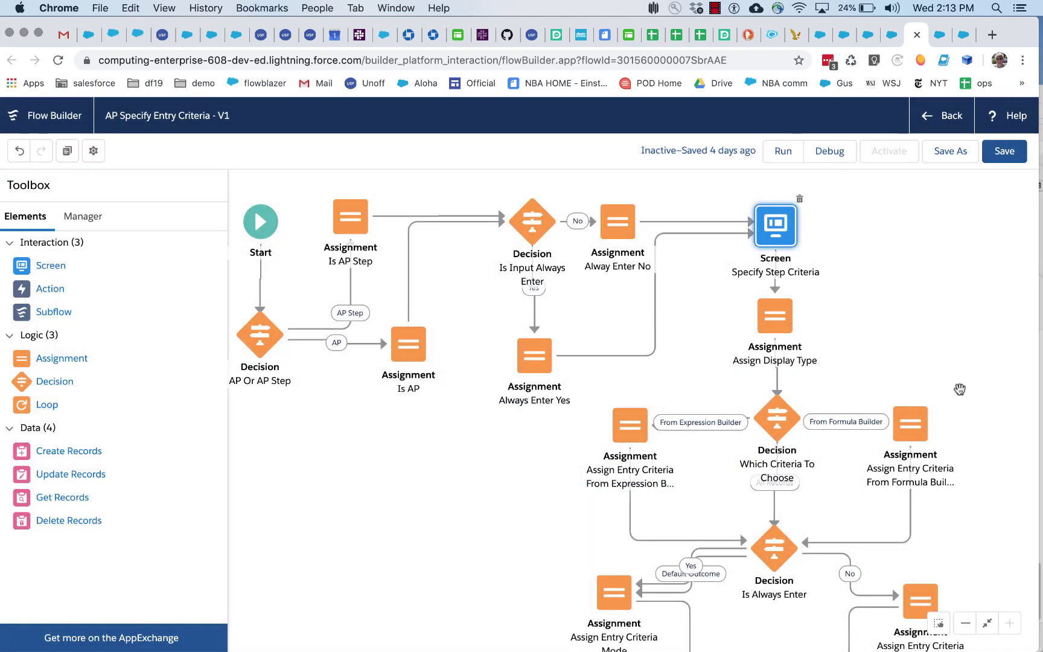
pyautogui.doubleClick(911, 425)
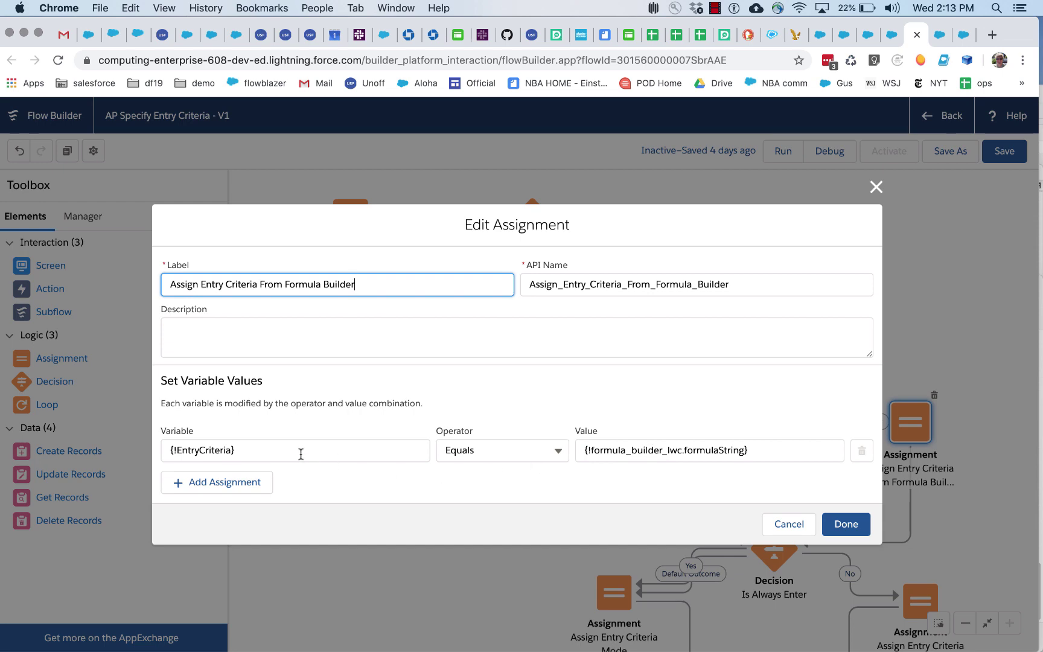
pyautogui.click(839, 524)
# - Inspect the Assign AP Field Values assignment's {!EntryCriteria} value, then bring the Update Records elements into view
pyautogui.scroll(-2, 567, 539)
pyautogui.scroll(-3, 568, 539)
pyautogui.doubleClick(578, 571)
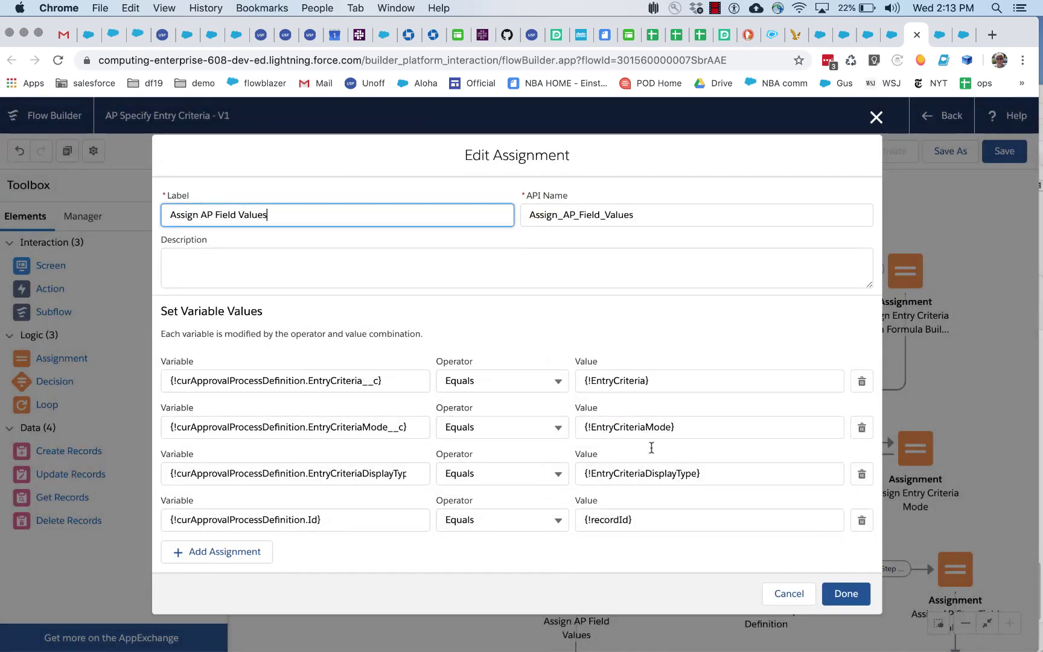
pyautogui.click(670, 382)
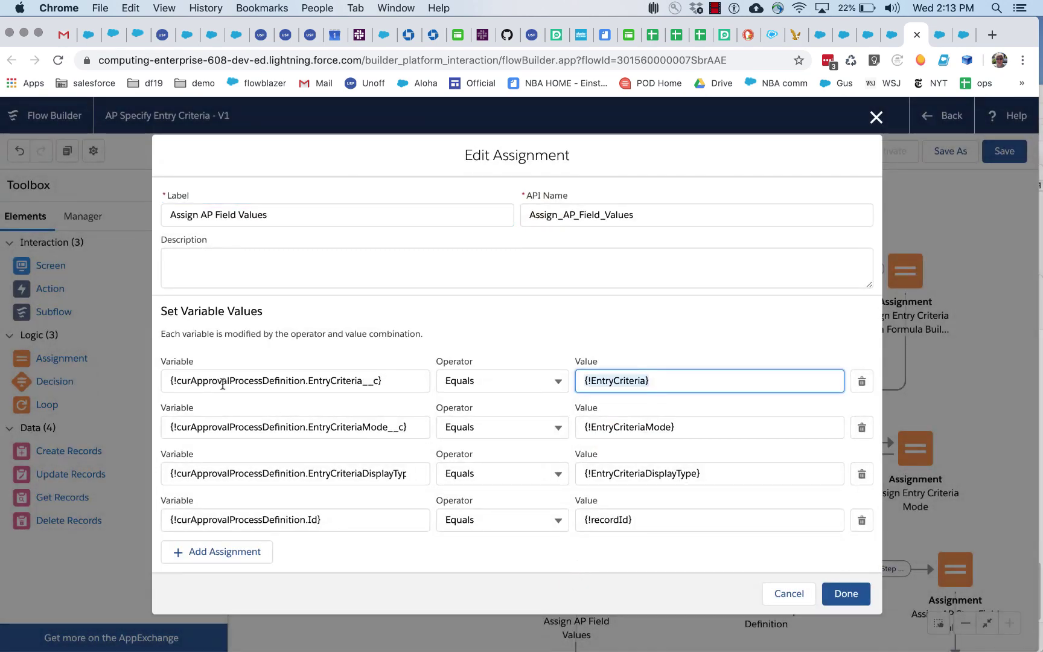
pyautogui.click(798, 594)
pyautogui.moveTo(819, 609); pyautogui.dragTo(828, 426)
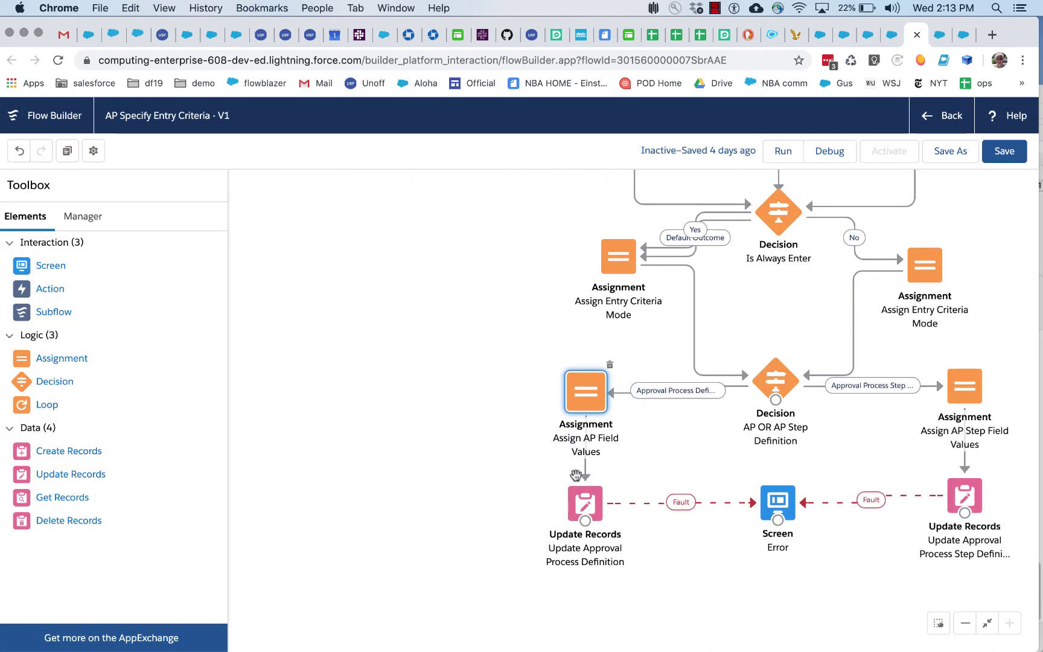
# - Open the Update Approval Process Definition settings, which update records from {!curApprovalProcessDefinition}
pyautogui.doubleClick(579, 505)
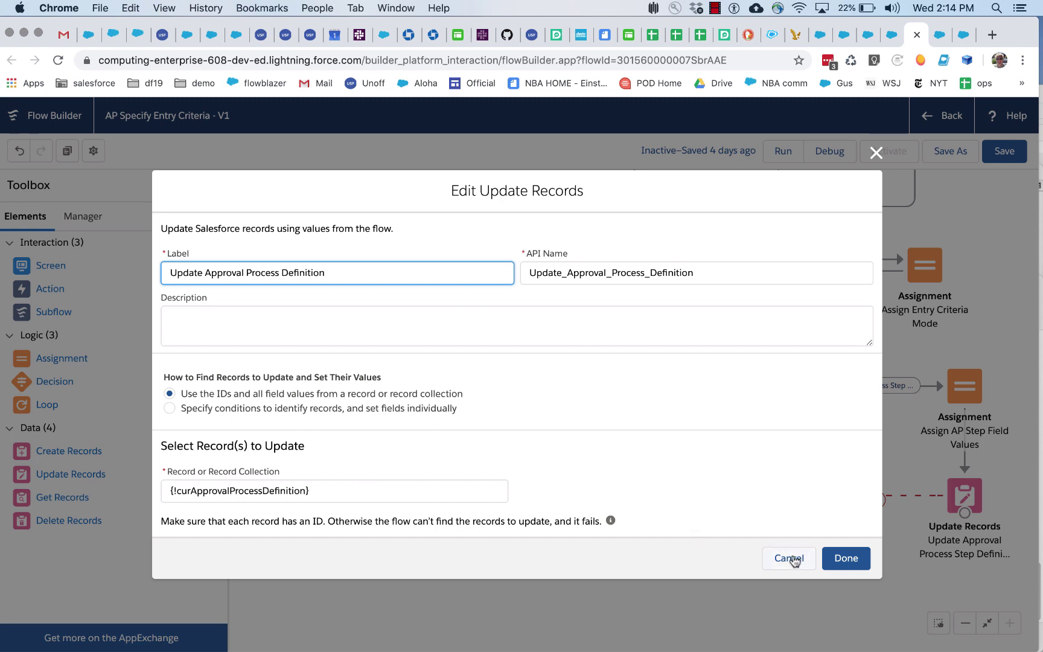
pyautogui.click(863, 37)
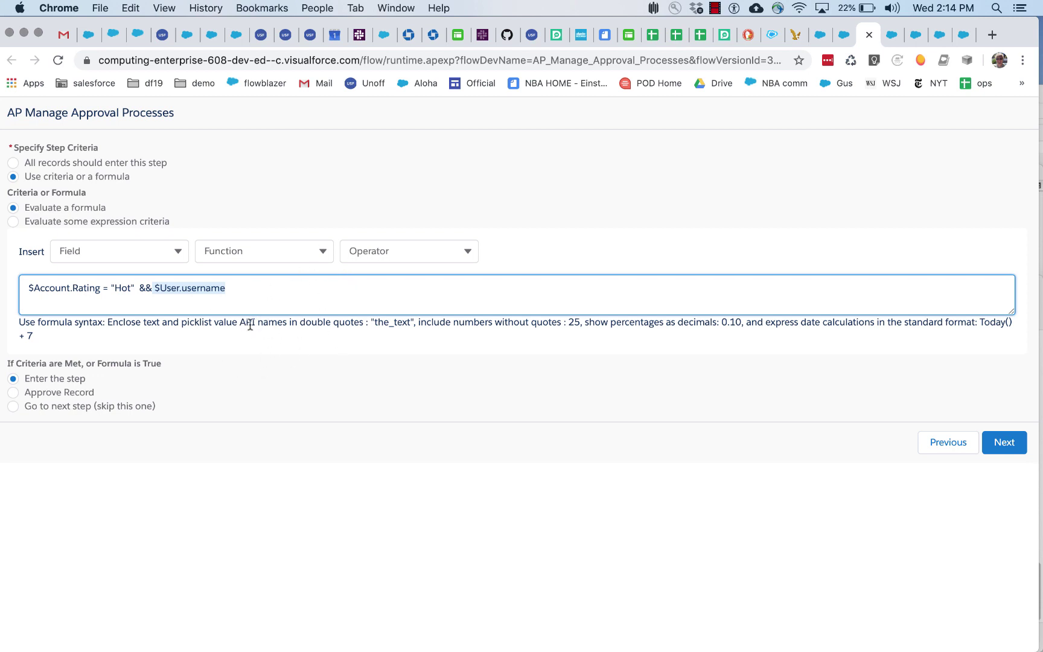
# - Deselect the text in the entry formula $Account.Rating = "Hot" && $User.username
pyautogui.click(298, 301)
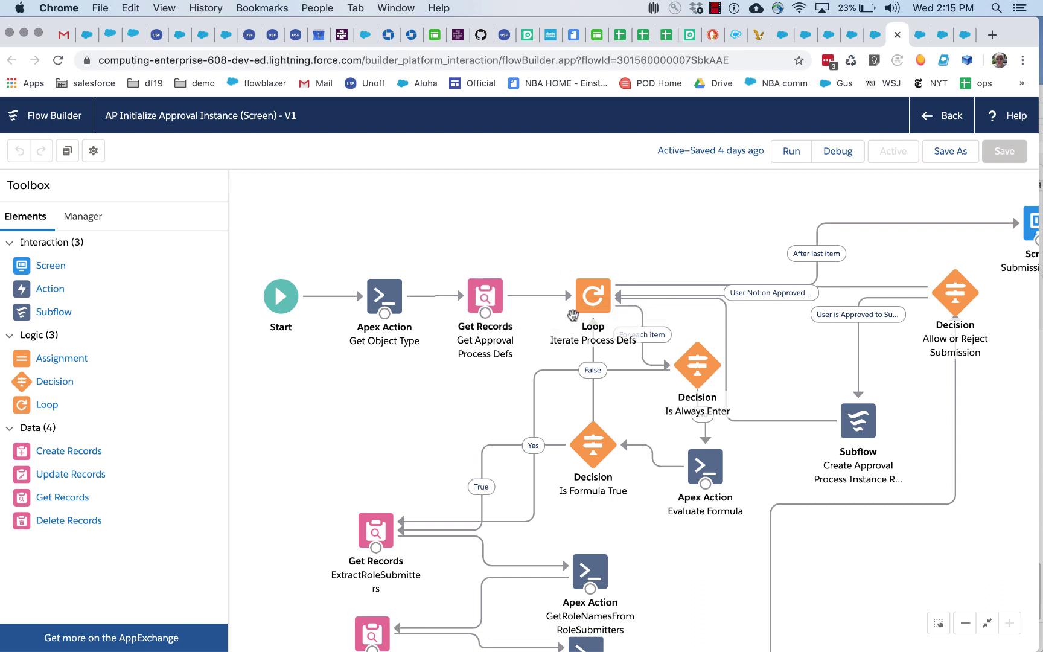
# - Nudge the Is Always Enter decision upward and select the Evaluate Formula Apex action
pyautogui.moveTo(692, 399); pyautogui.dragTo(692, 397)
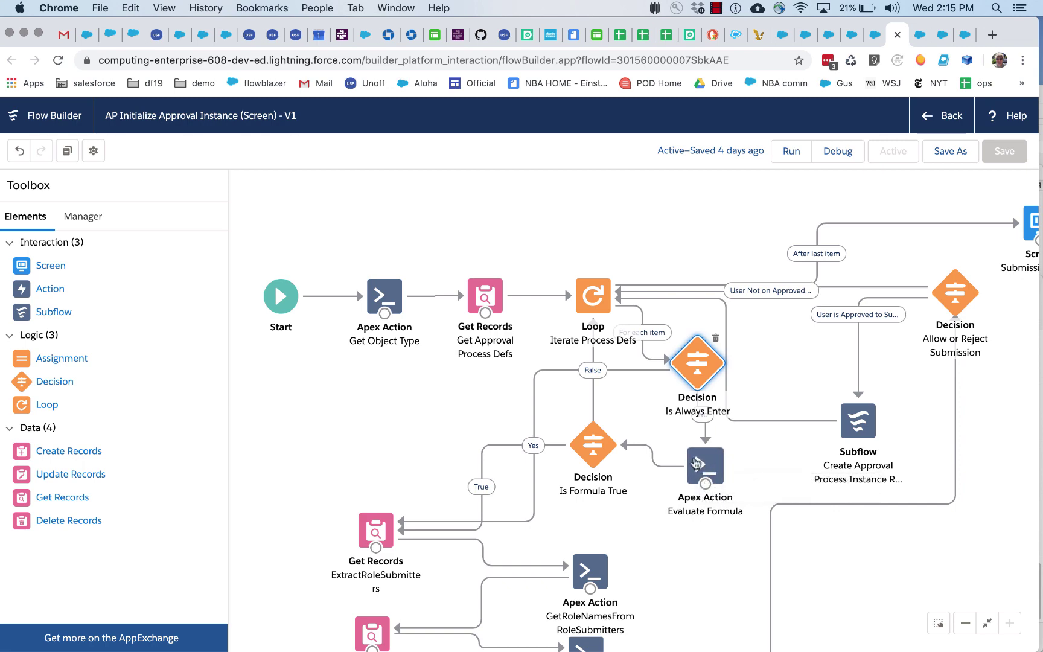
pyautogui.click(708, 466)
pyautogui.doubleClick(707, 467)
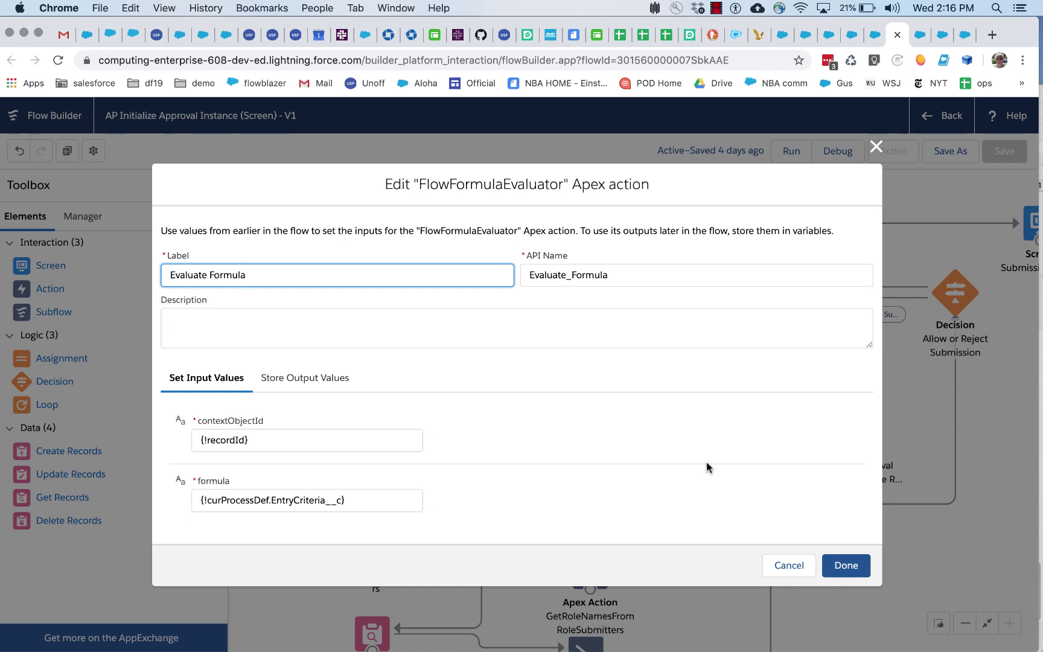
pyautogui.click(833, 562)
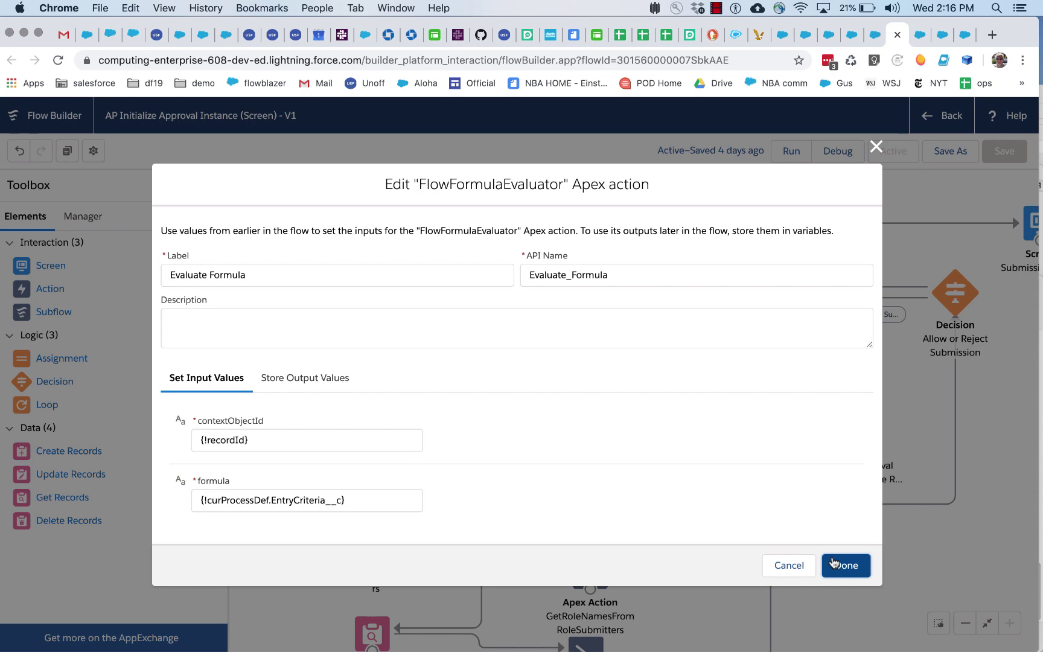
pyautogui.click(833, 563)
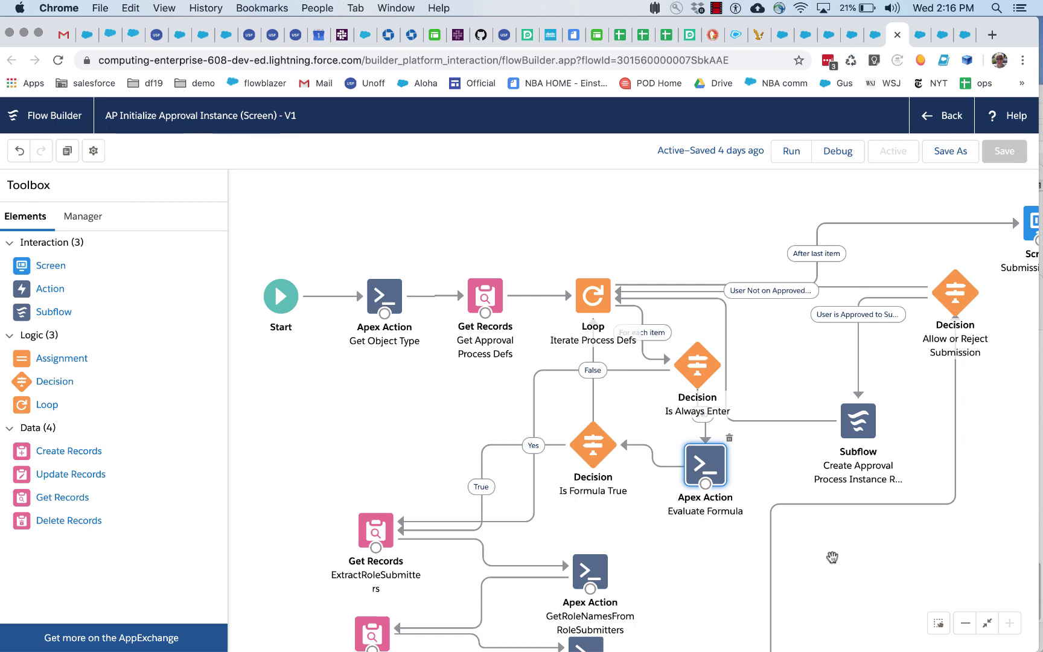
# - Reopen Evaluate Formula and review inputs formula {!curProcessDef.EntryCriteria__c} and contextObjectId {!recordId}
pyautogui.doubleClick(710, 460)
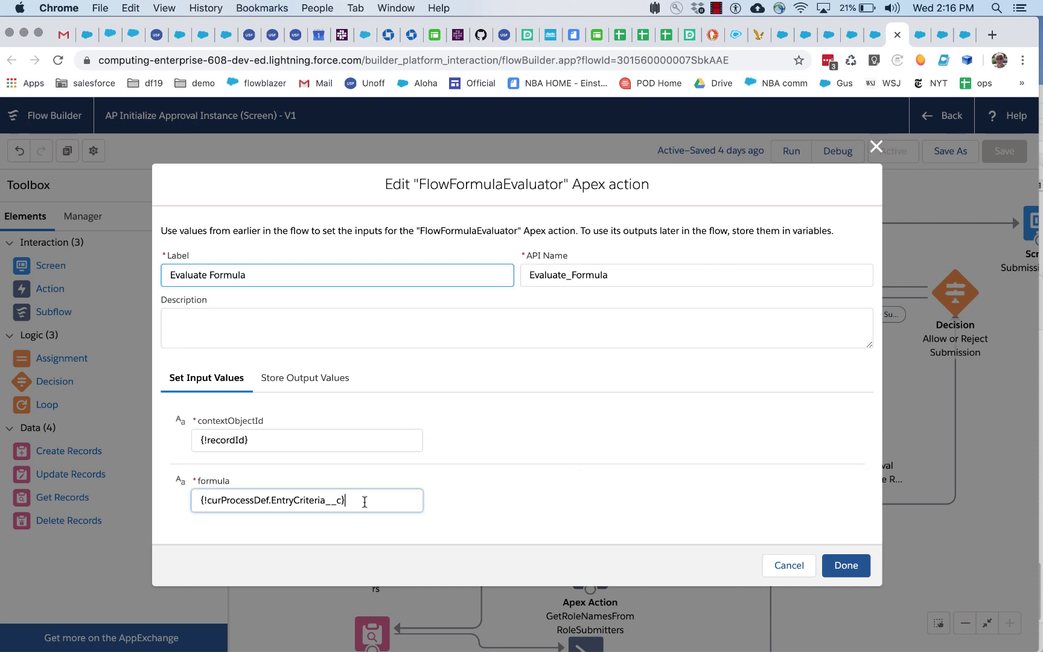
pyautogui.moveTo(364, 502); pyautogui.dragTo(144, 501)
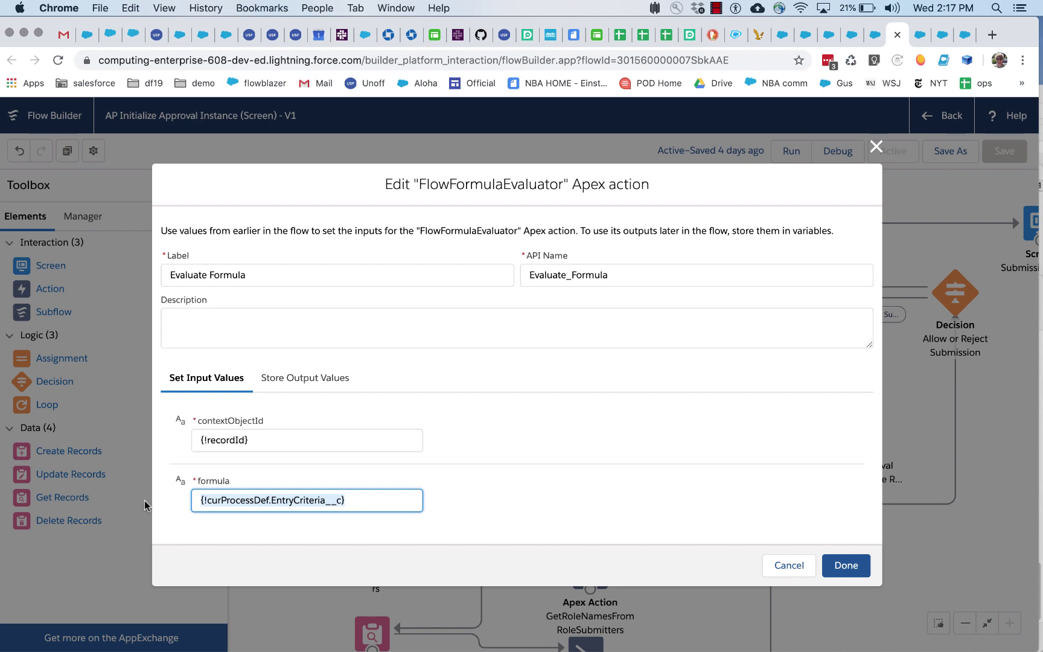
pyautogui.click(249, 495)
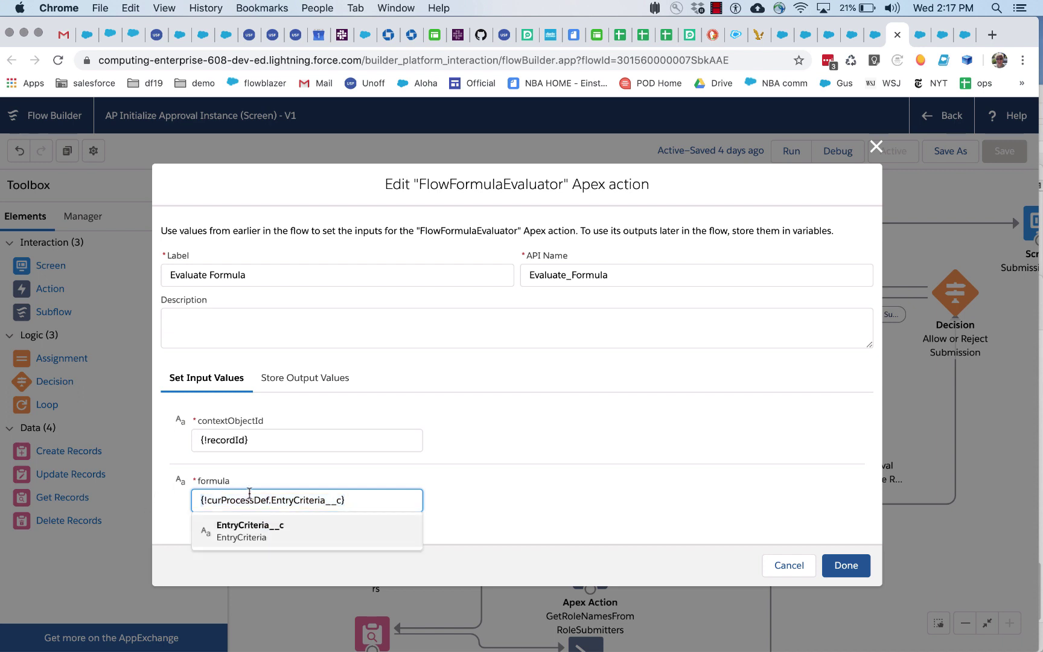
pyautogui.click(365, 487)
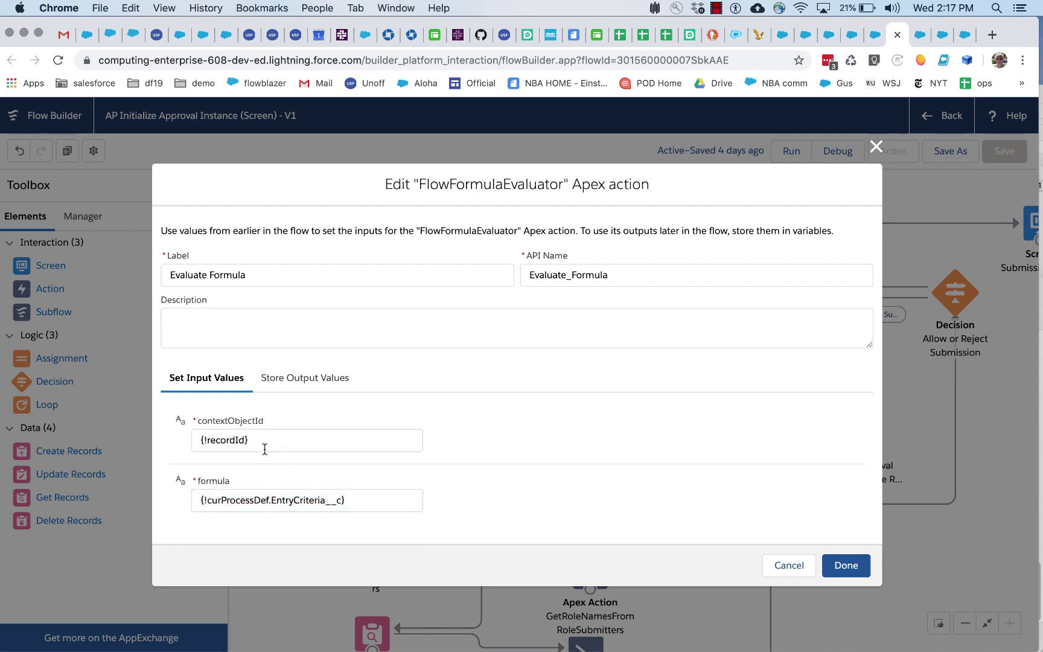
pyautogui.moveTo(264, 449); pyautogui.dragTo(181, 447)
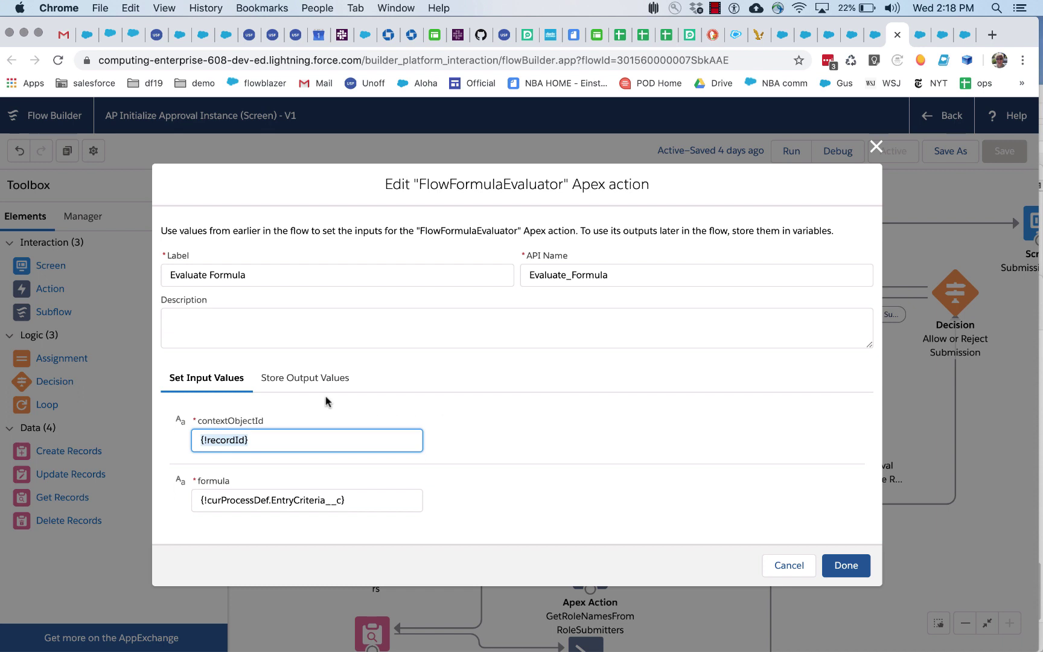
# - Check that the formulaValue output is stored in {!Formula_Value}, then close the action settings
pyautogui.click(309, 381)
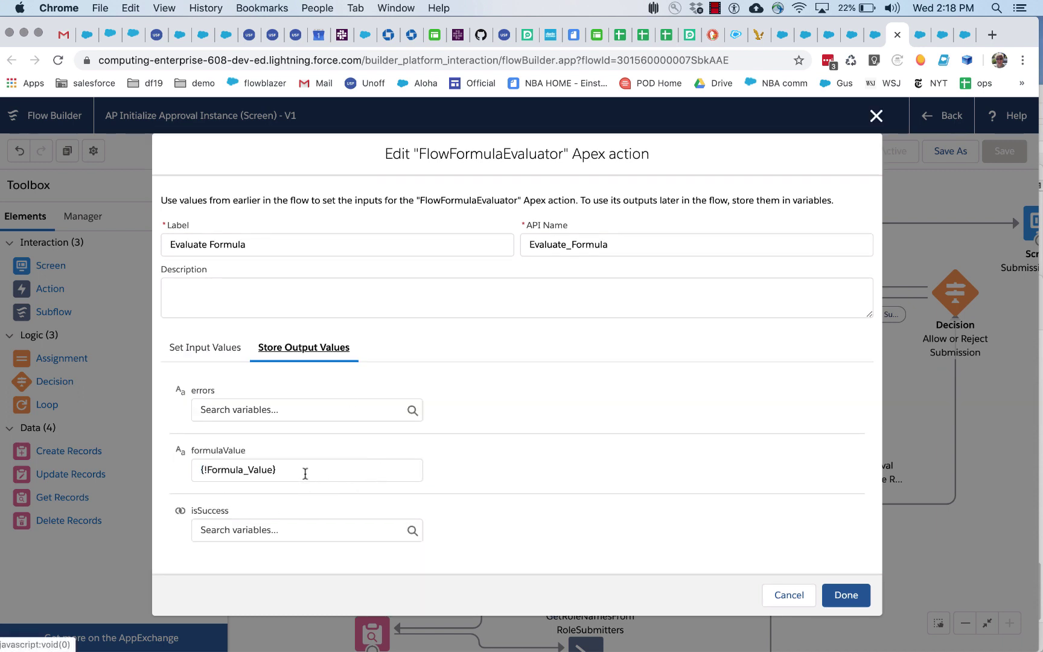
pyautogui.moveTo(305, 474); pyautogui.dragTo(191, 470)
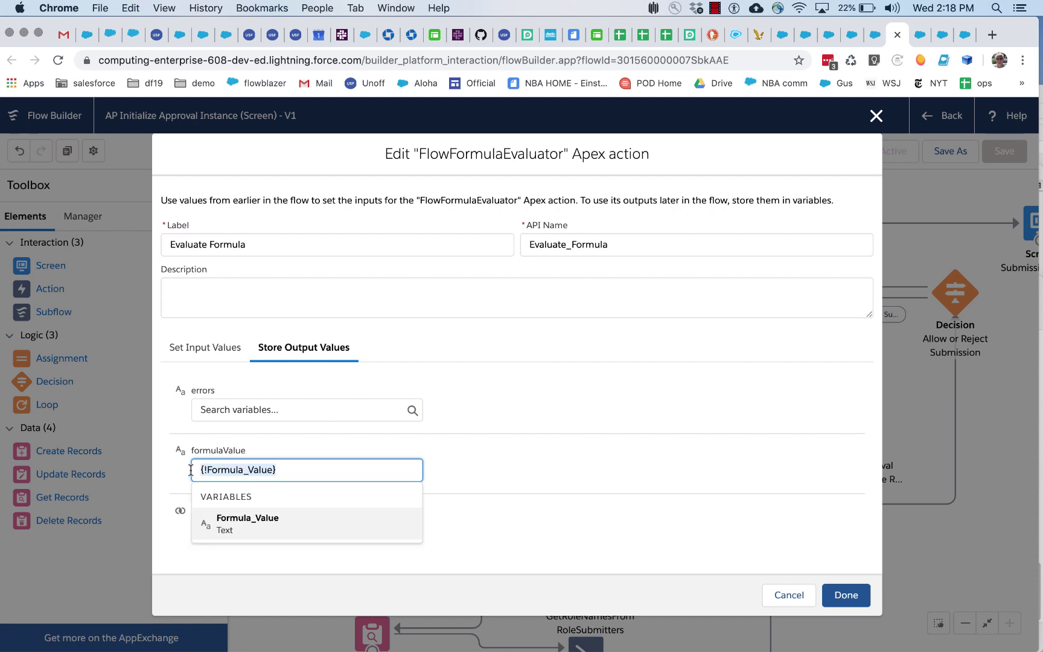
pyautogui.click(480, 430)
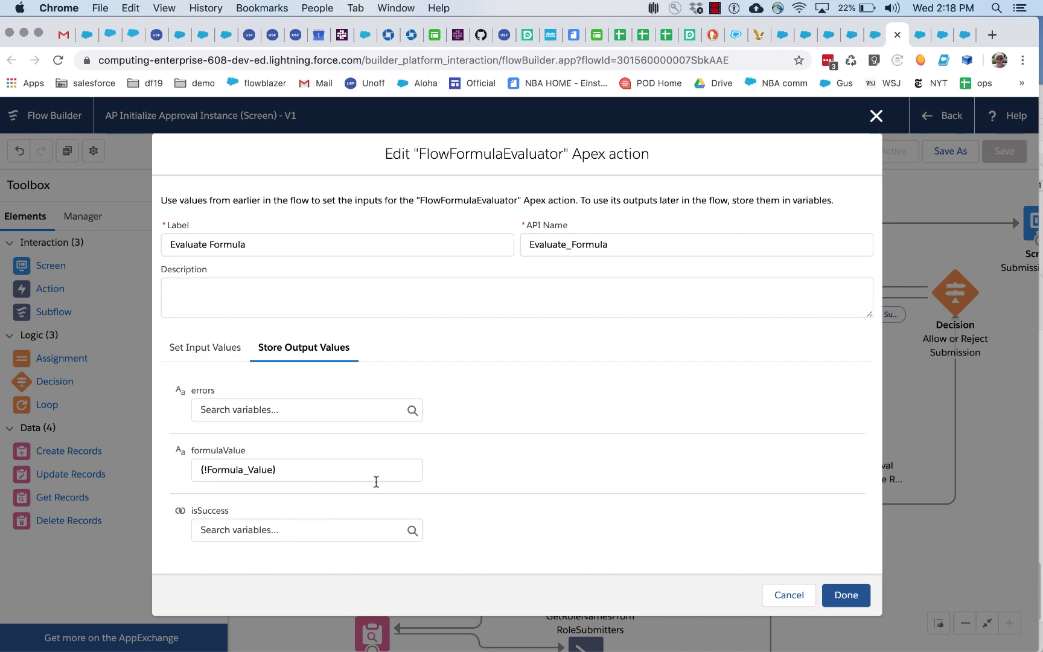
pyautogui.click(843, 595)
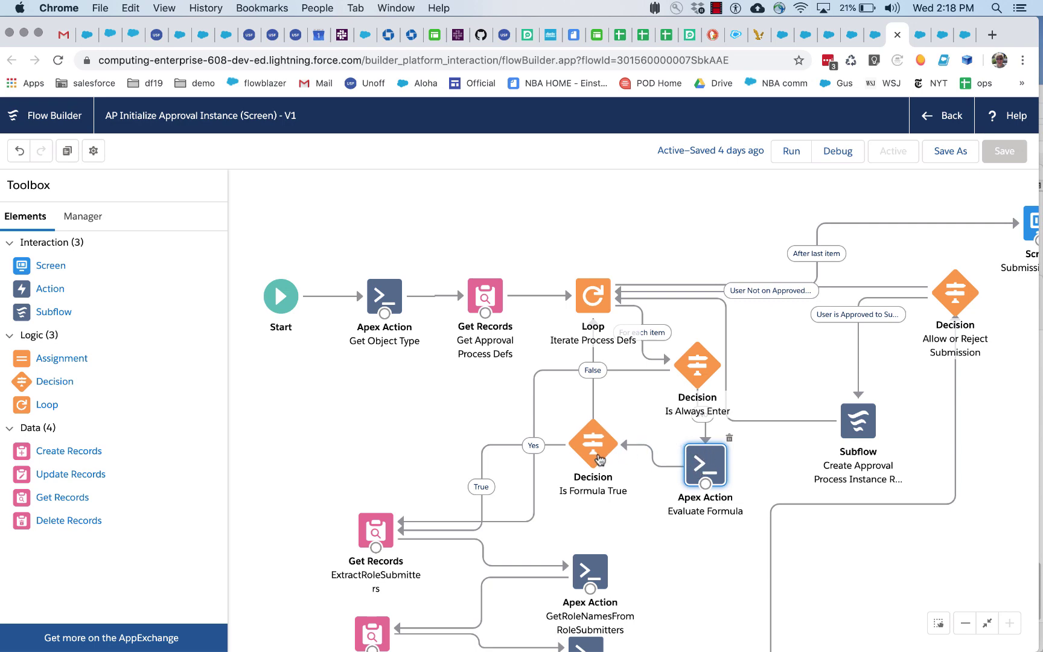
# - Review the Is Formula True decision's {!Formula_Value} Equals true outcome, then pan around the canvas
pyautogui.doubleClick(592, 450)
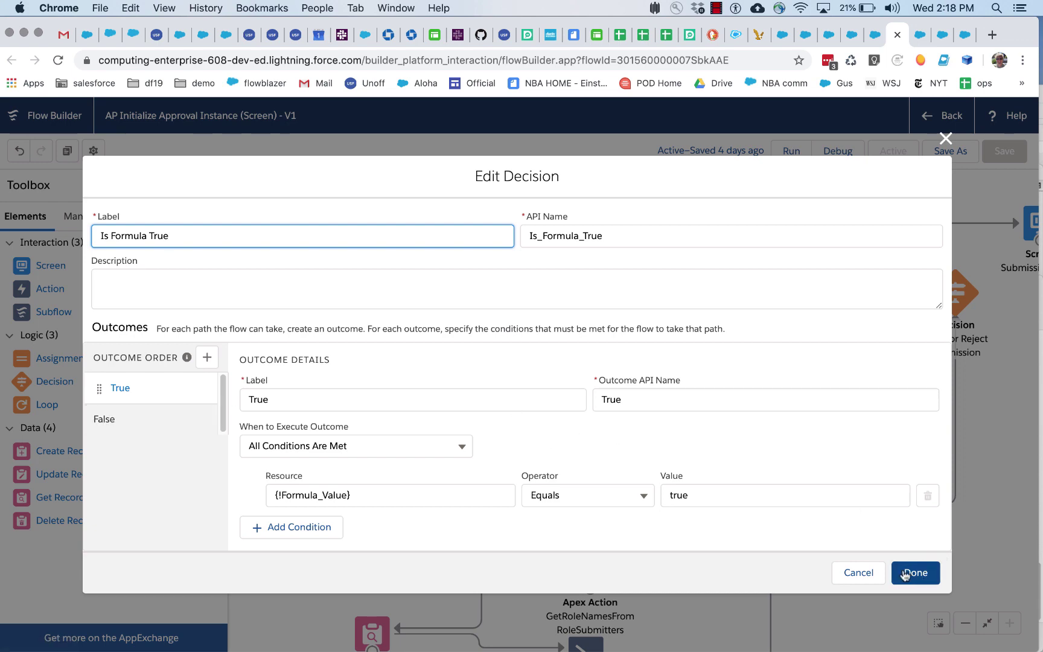
pyautogui.click(909, 575)
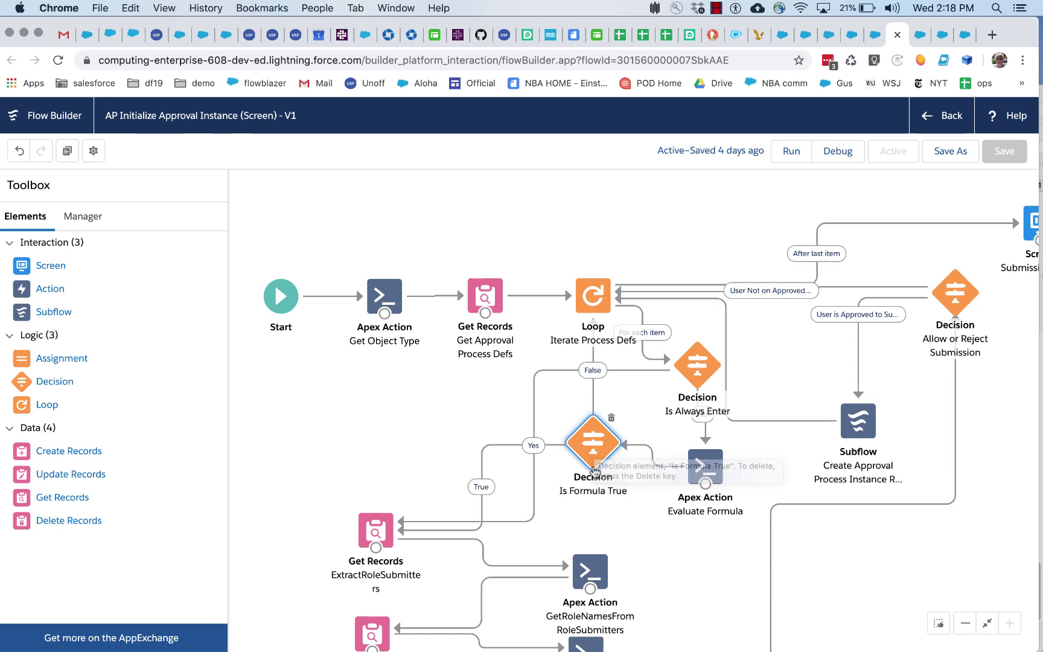
pyautogui.moveTo(650, 573); pyautogui.dragTo(631, 453)
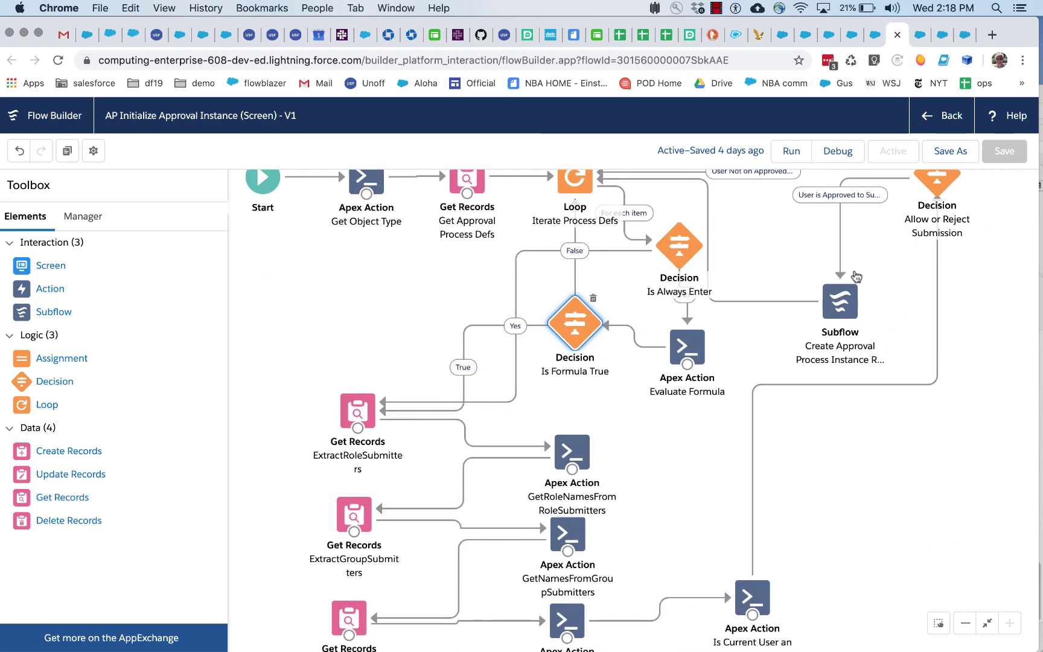
pyautogui.moveTo(622, 462); pyautogui.dragTo(630, 531)
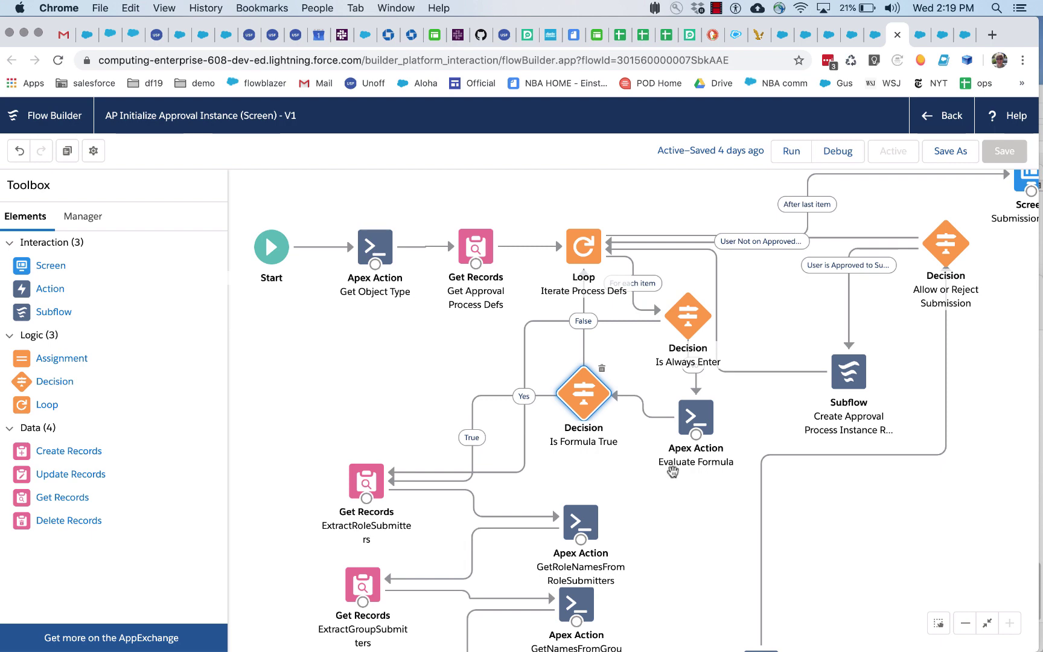
# - In the runtime, add the condition Account: Shipping City Equals San Francisco, plus an empty second row
pyautogui.click(829, 35)
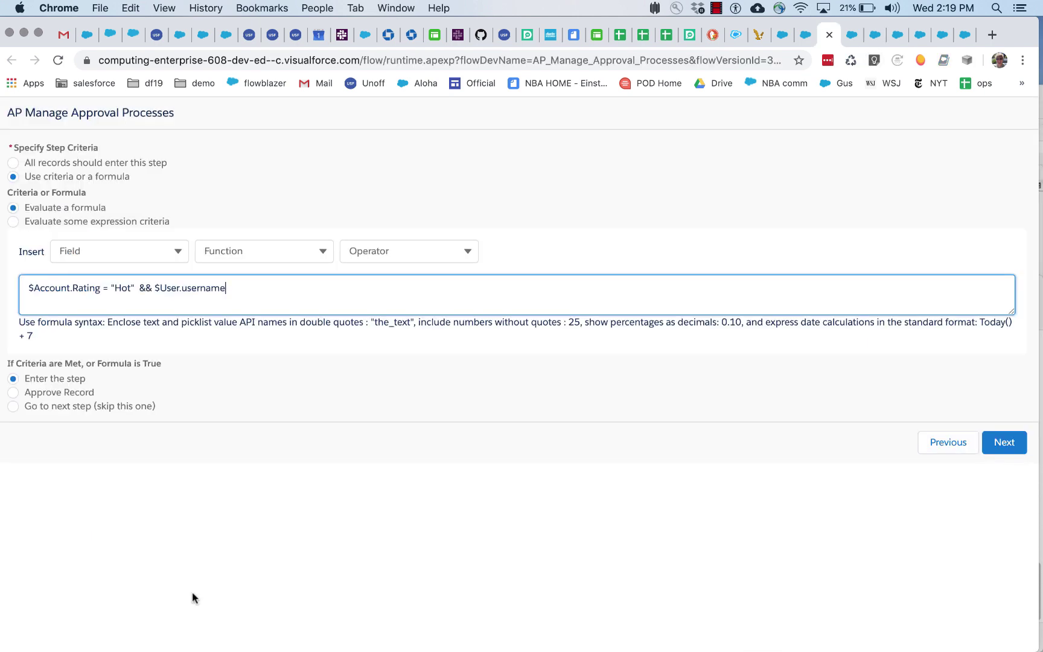
pyautogui.click(103, 223)
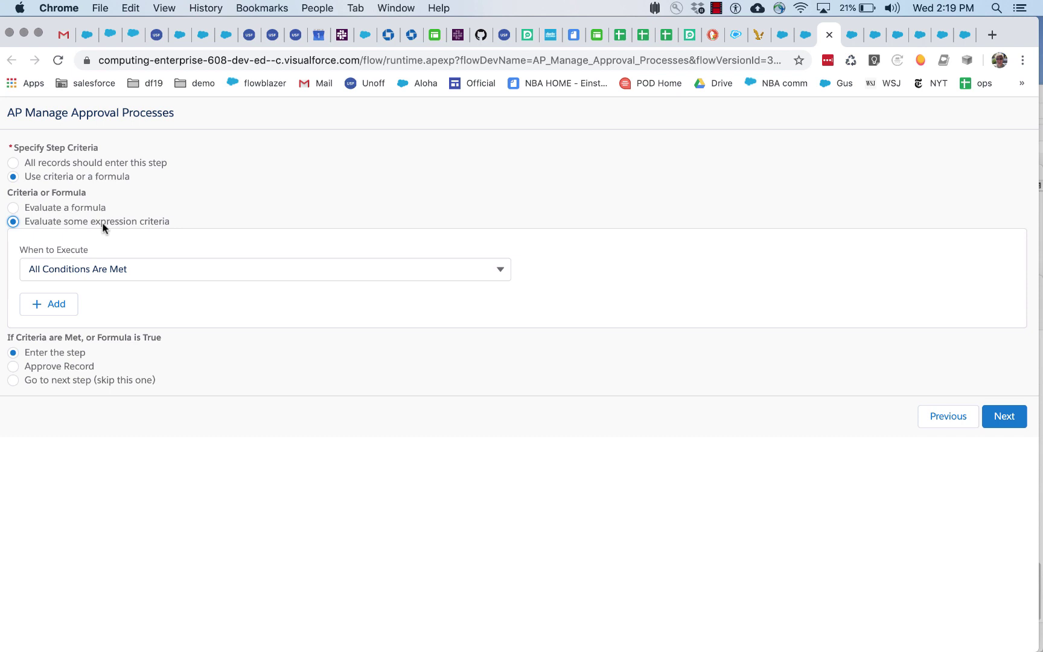
pyautogui.click(58, 308)
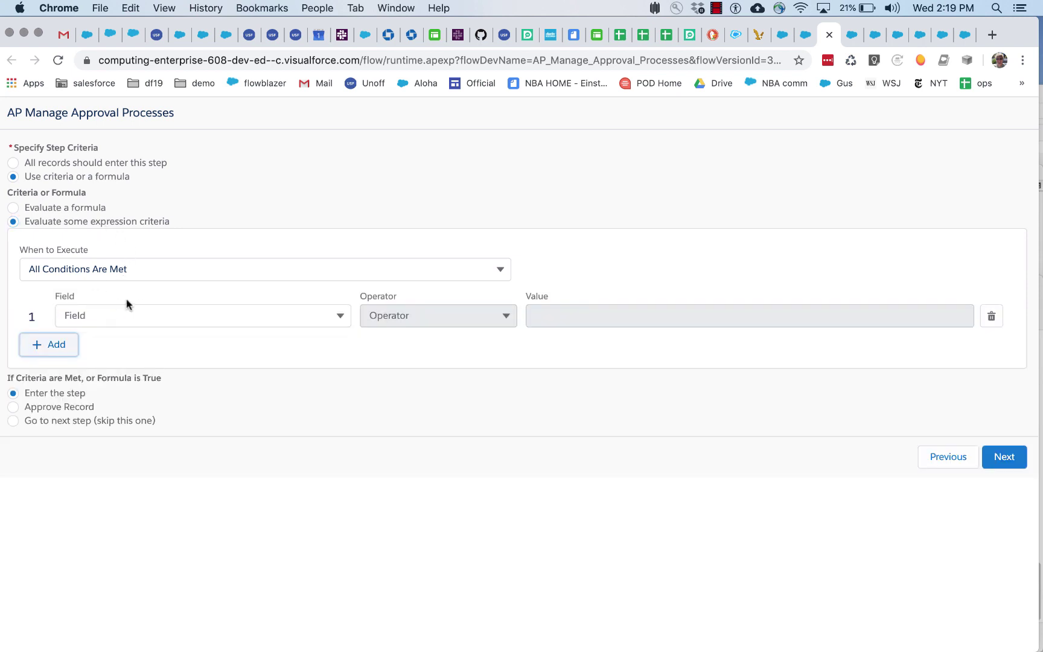
pyautogui.click(145, 311)
pyautogui.scroll(-5, 159, 483)
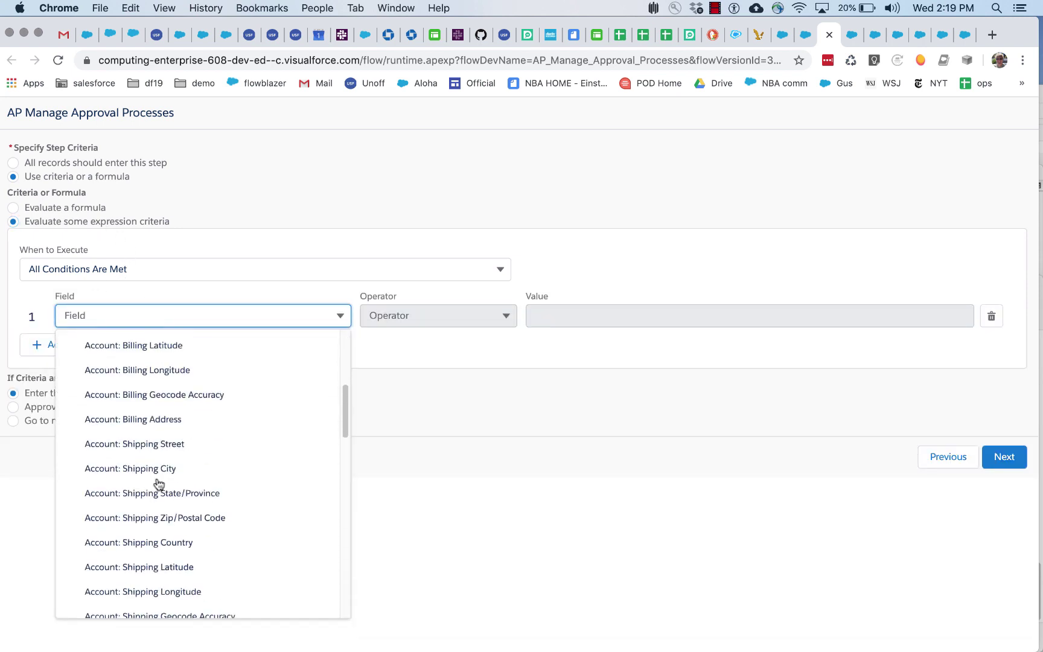
pyautogui.click(159, 469)
pyautogui.click(500, 315)
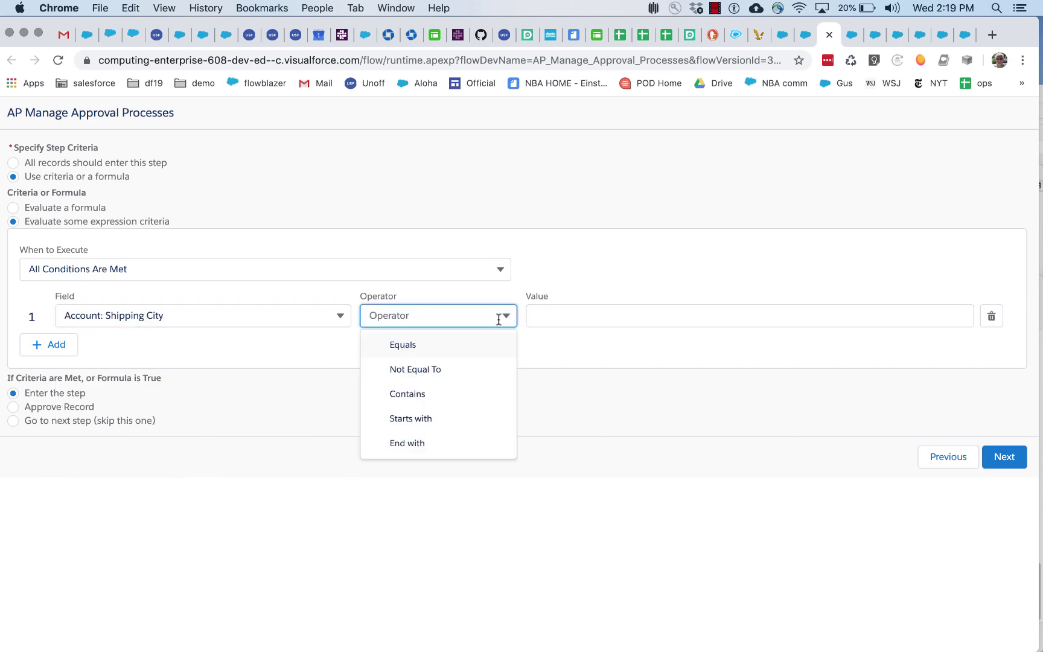
pyautogui.click(474, 350)
pyautogui.click(598, 318)
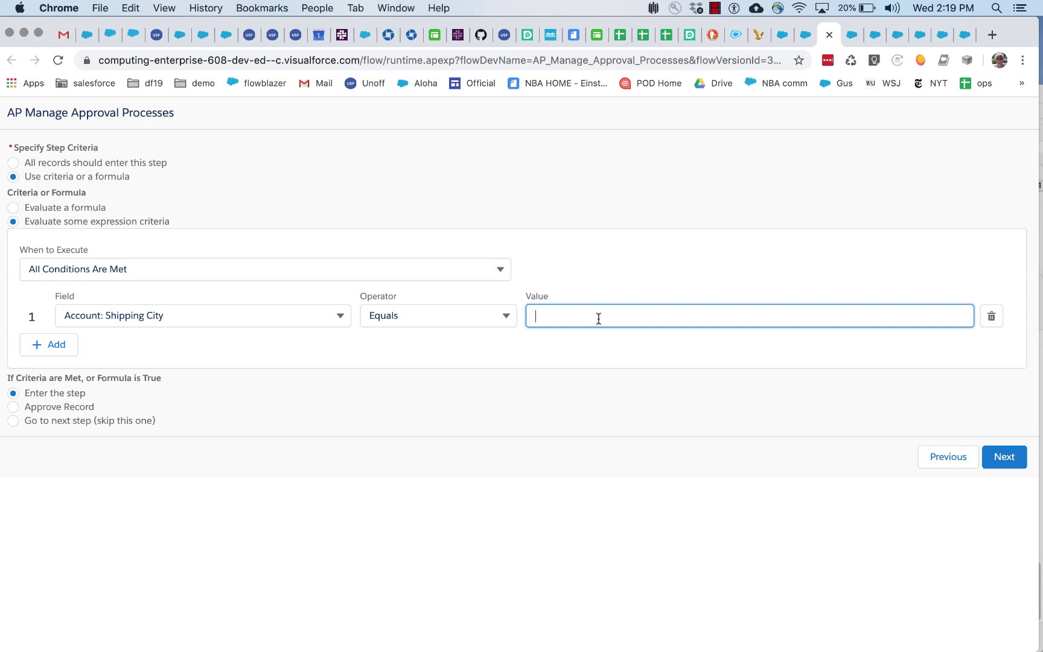
pyautogui.write('San Francisco')
pyautogui.click(68, 356)
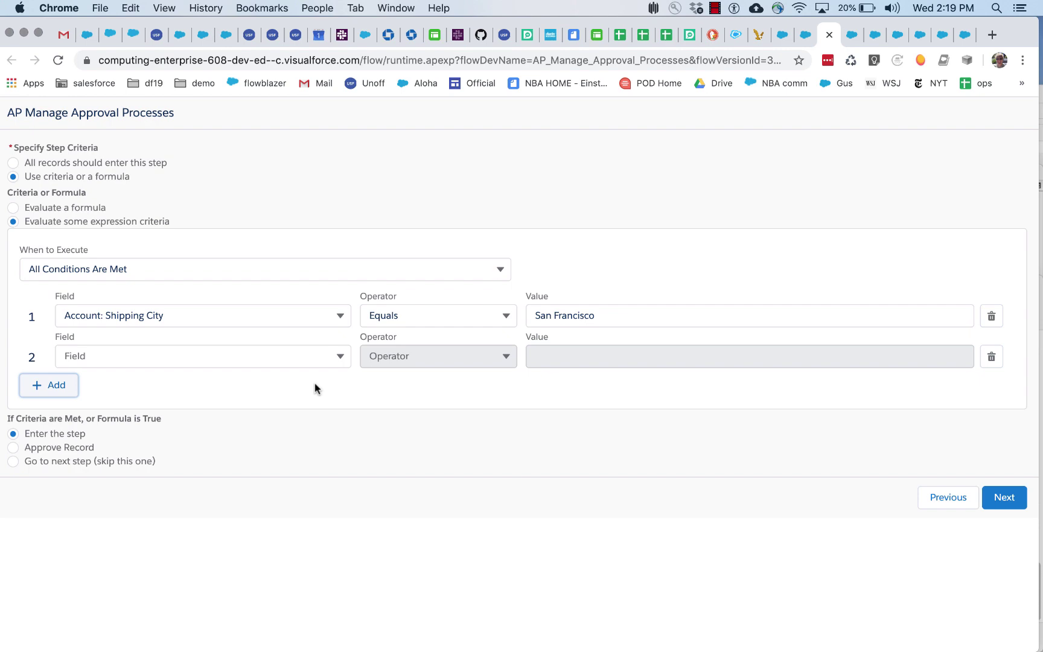
# - Back in the Flow Builder screen editor, expand the expressionBuilder component's visibility conditions
pyautogui.click(805, 35)
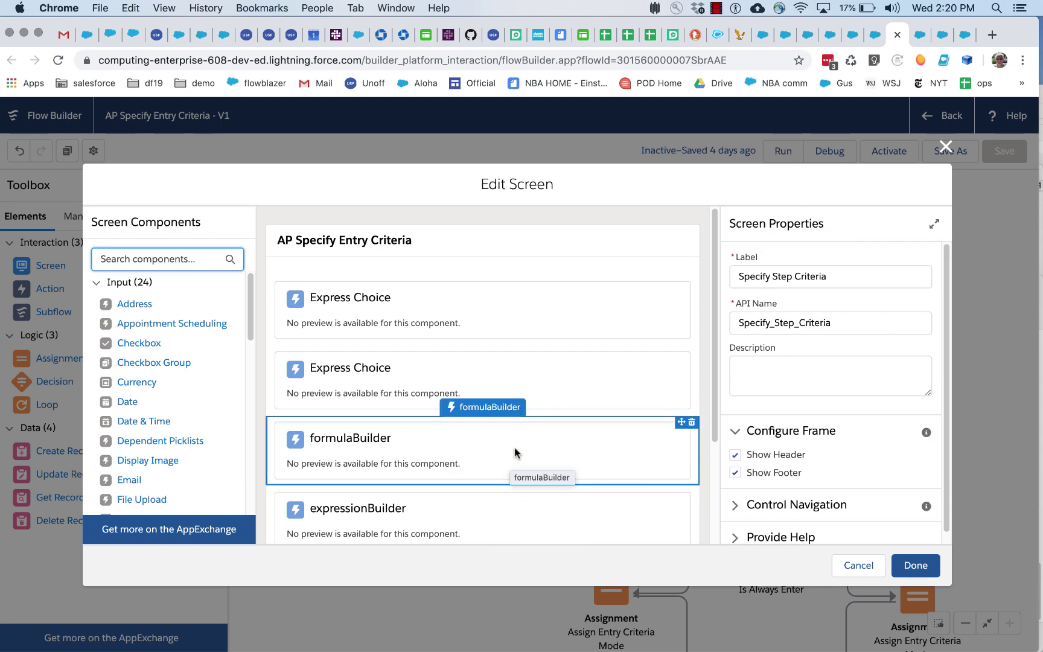
pyautogui.scroll(-3, 515, 452)
pyautogui.scroll(-1, 796, 431)
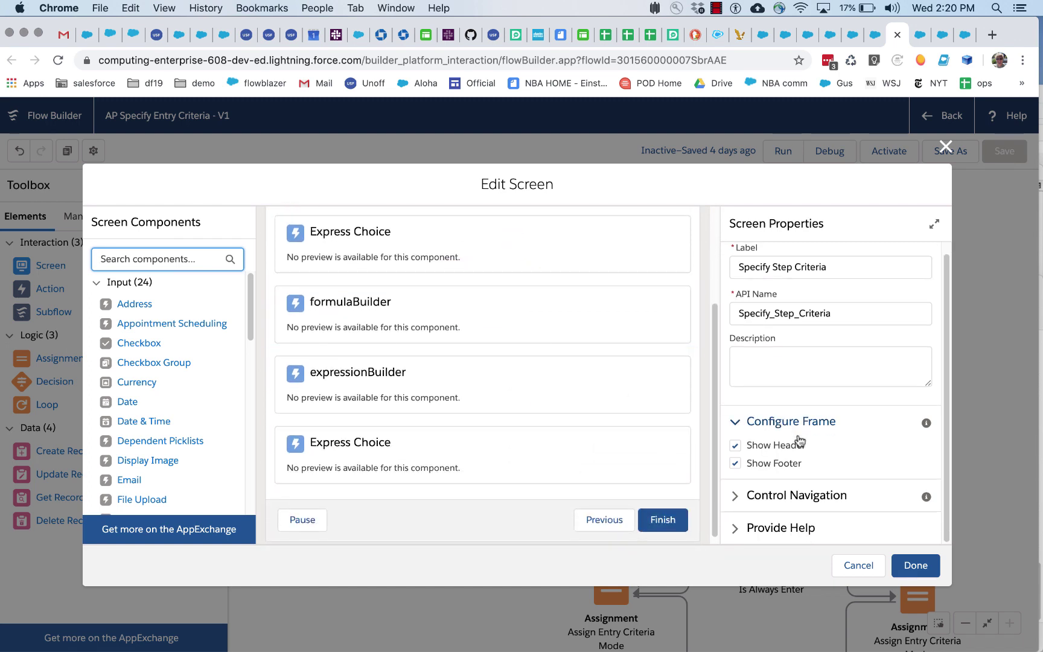
pyautogui.click(633, 378)
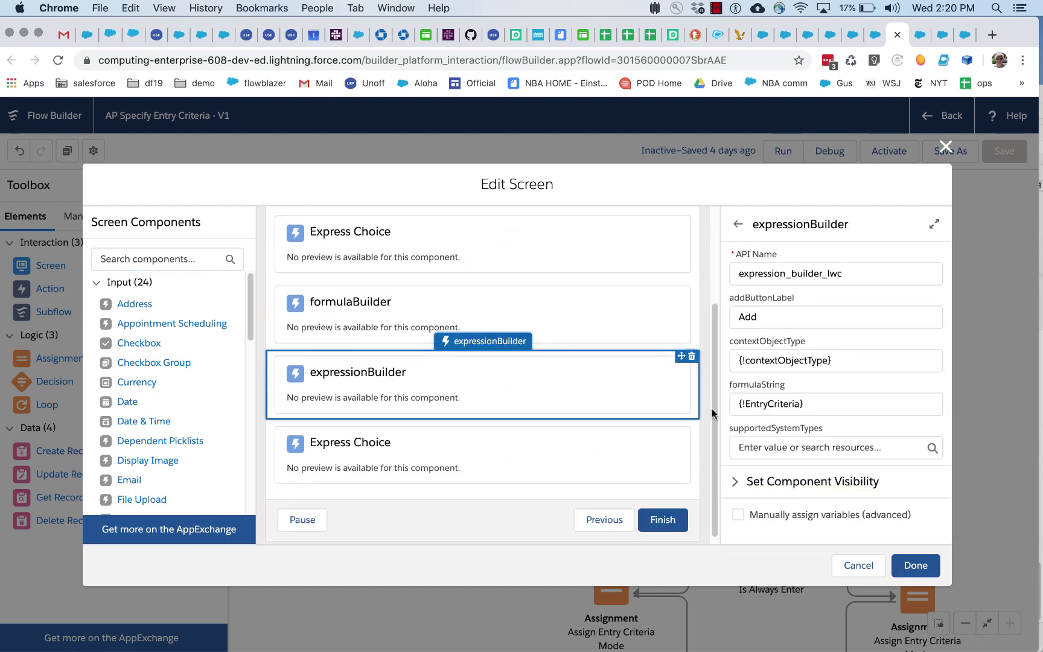
pyautogui.click(735, 483)
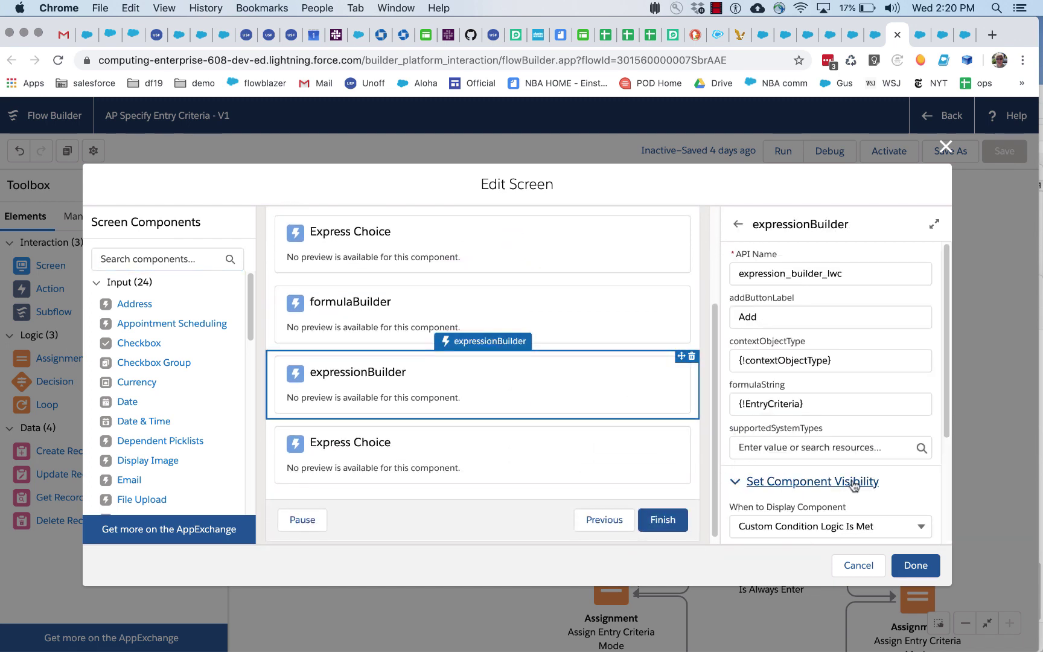
pyautogui.scroll(-5, 855, 486)
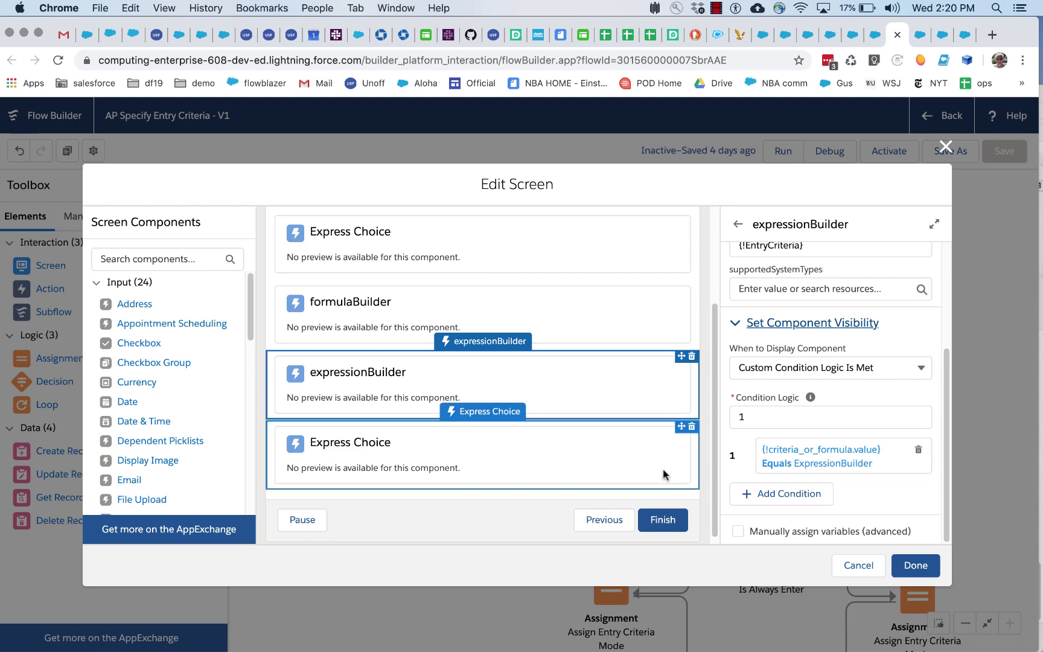
# - Expand formulaBuilder's visibility conditions, then reselect expressionBuilder showing formulaString {!EntryCriteria}
pyautogui.click(612, 335)
pyautogui.click(755, 437)
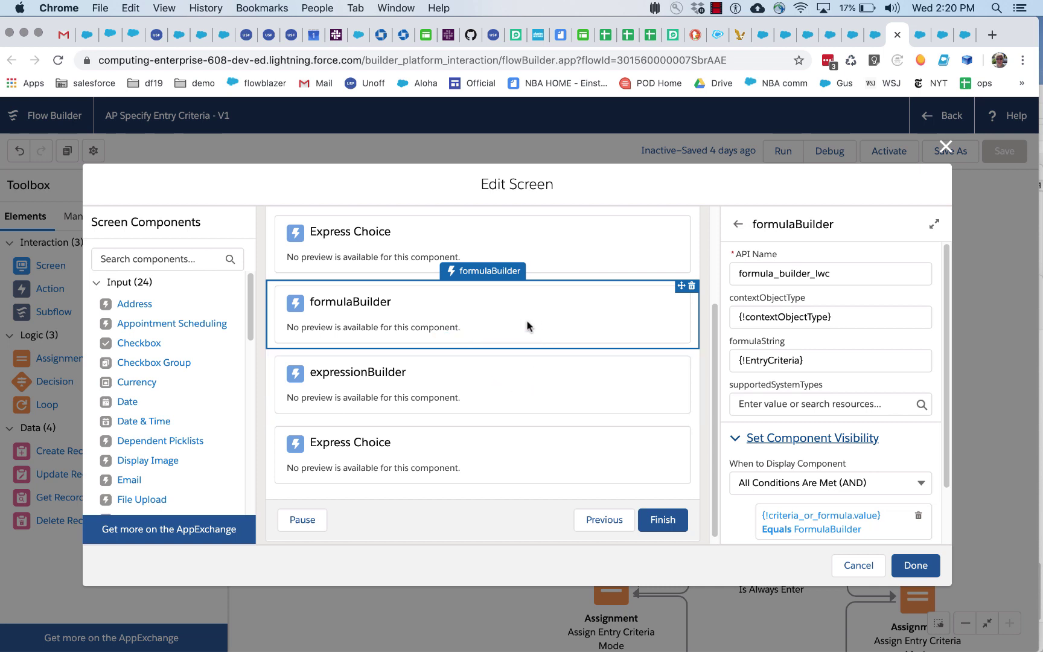
pyautogui.click(491, 397)
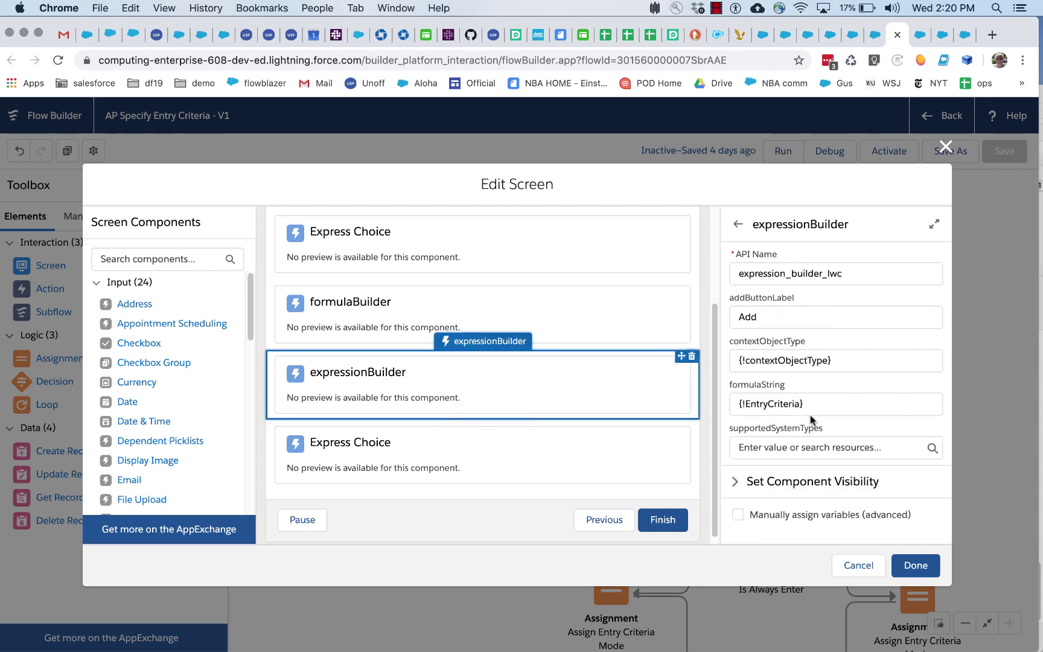
# - Review formulaString {!EntryCriteria}, contextObjectType, supportedSystemTypes and addButtonLabel Add, then close Edit Screen
pyautogui.moveTo(822, 406); pyautogui.dragTo(733, 406)
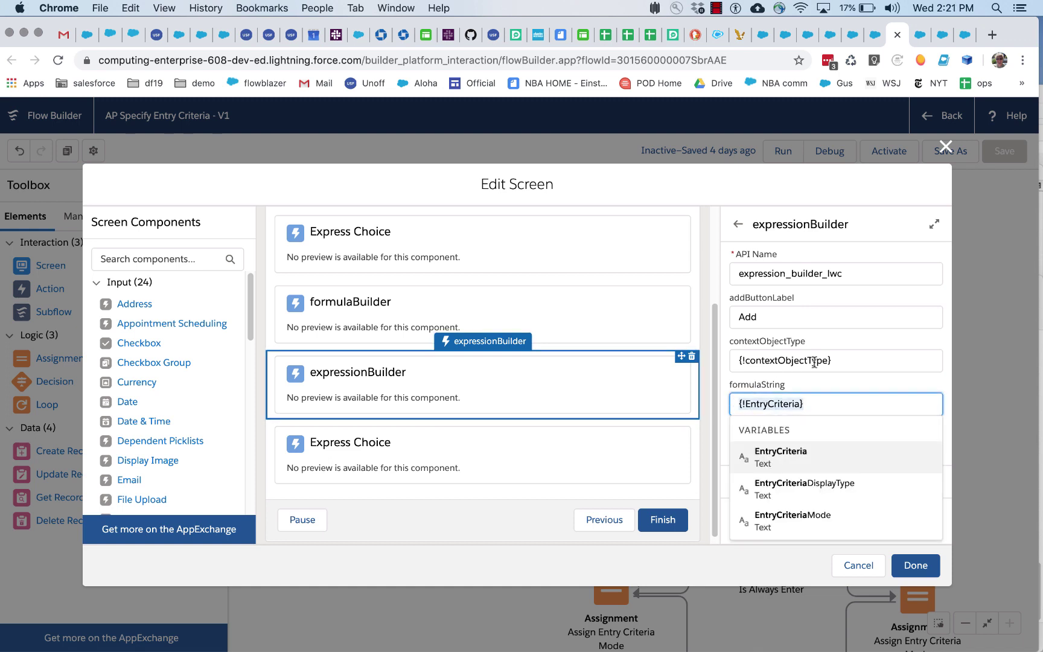
pyautogui.click(848, 357)
pyautogui.moveTo(848, 358); pyautogui.dragTo(728, 362)
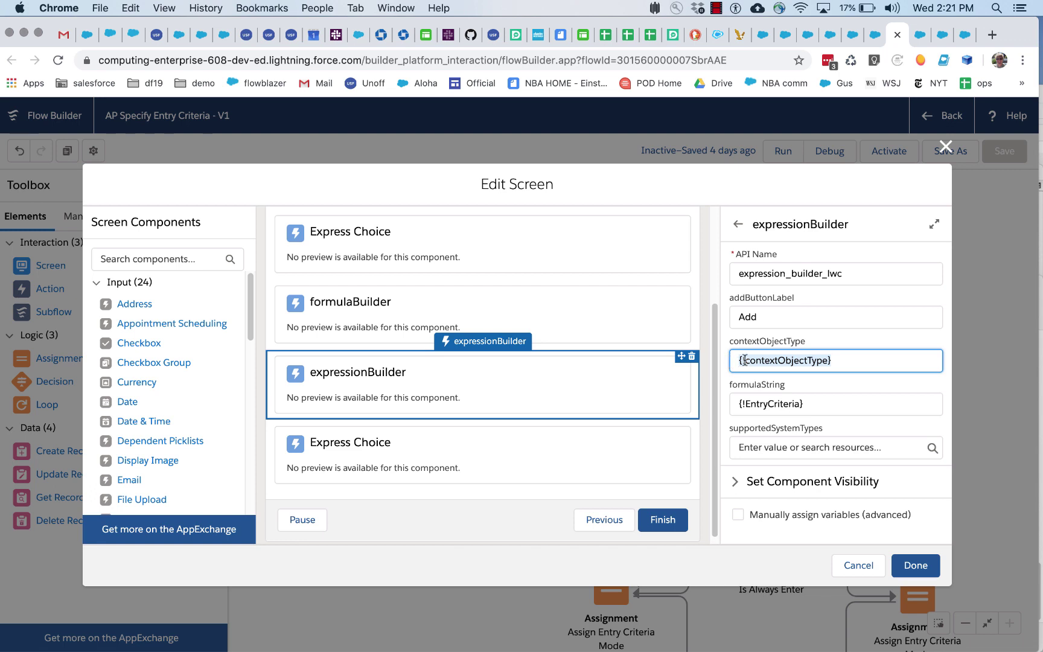
pyautogui.click(752, 447)
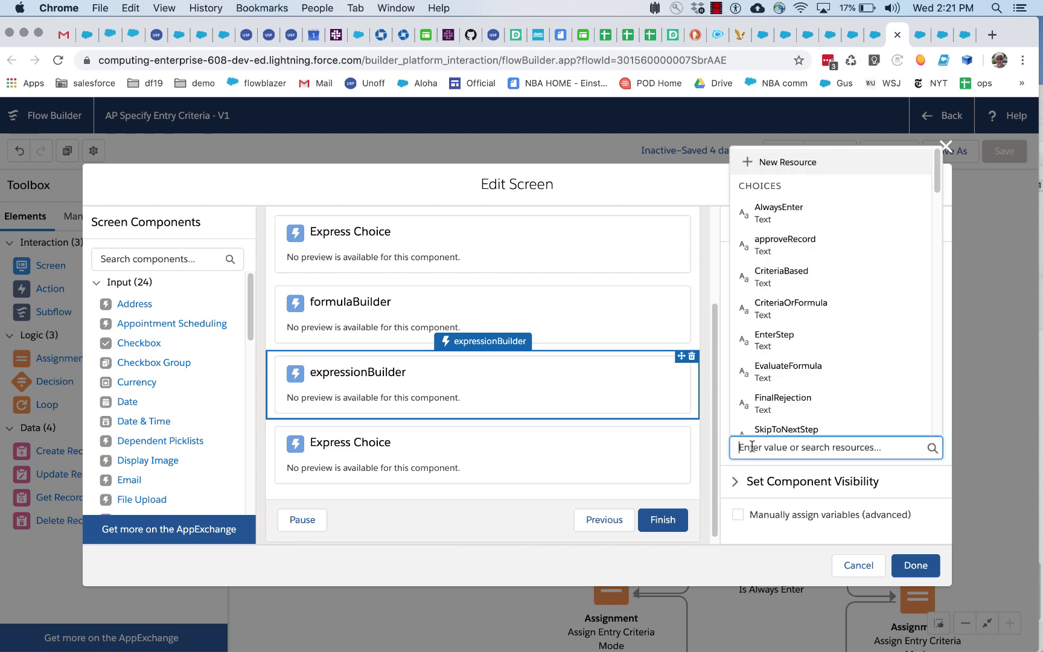
pyautogui.click(723, 466)
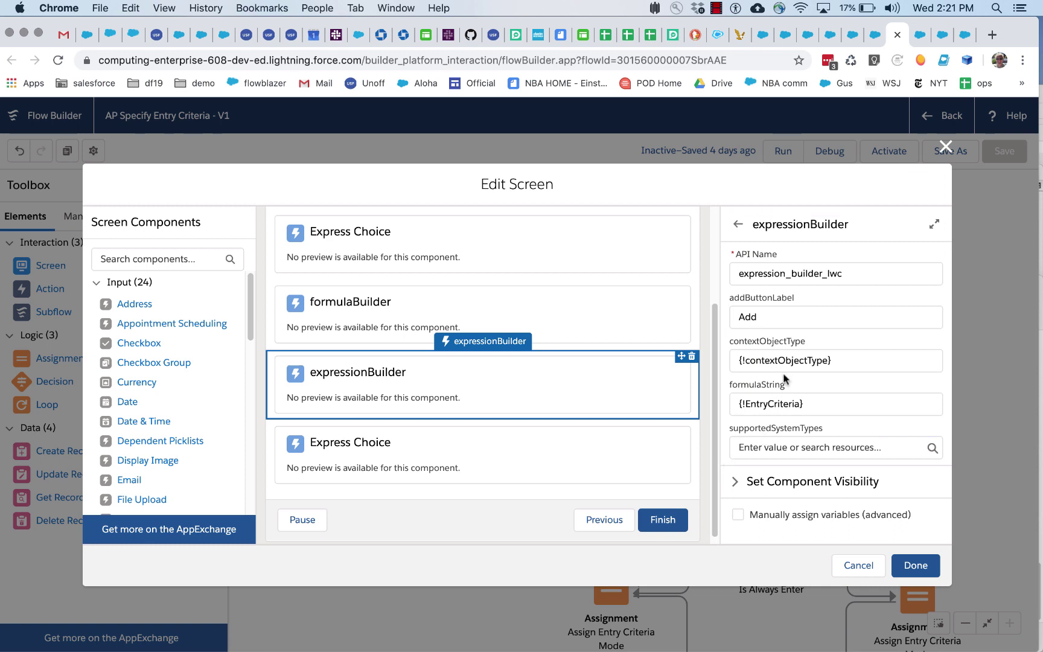
pyautogui.moveTo(774, 315); pyautogui.dragTo(735, 316)
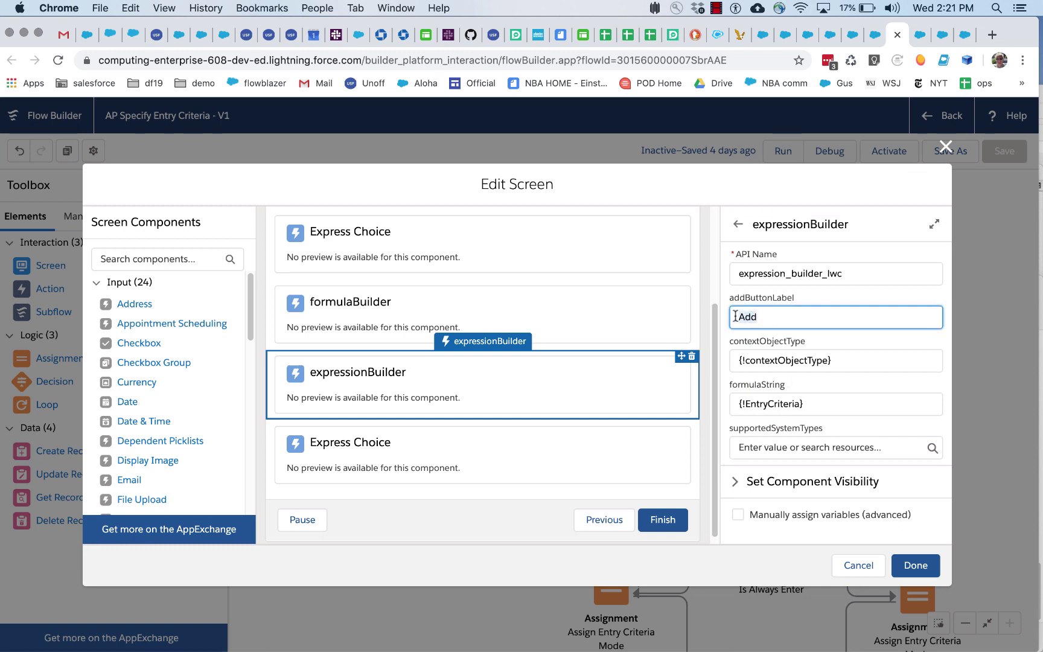
pyautogui.click(946, 146)
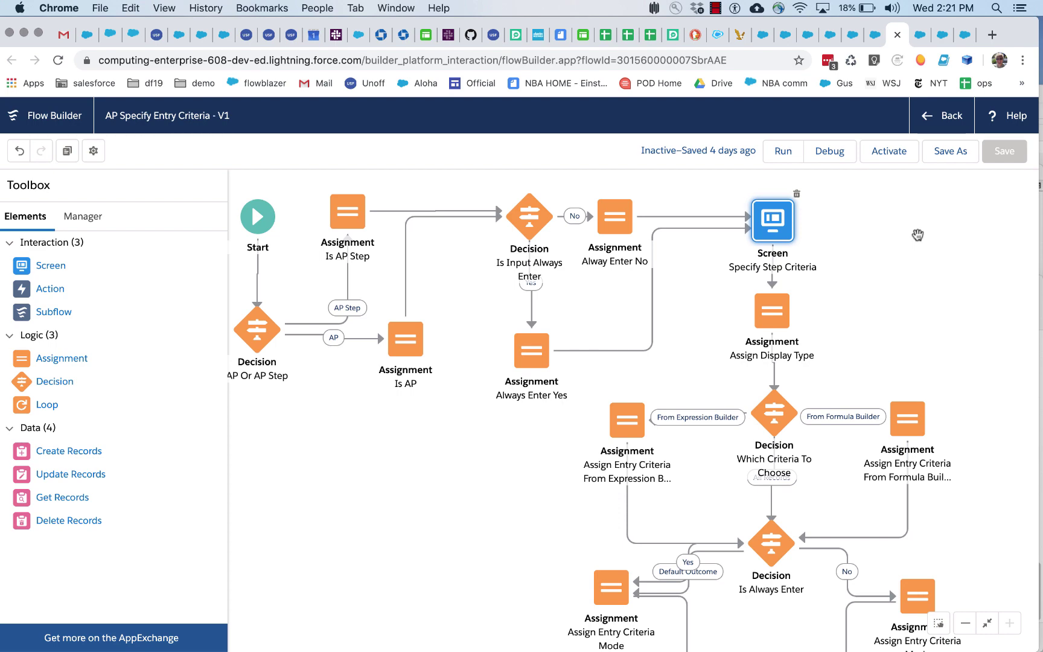
# - Switch to the AP Initialize Approval Instance flow and close its open Apex action editor
pyautogui.click(919, 35)
pyautogui.click(876, 145)
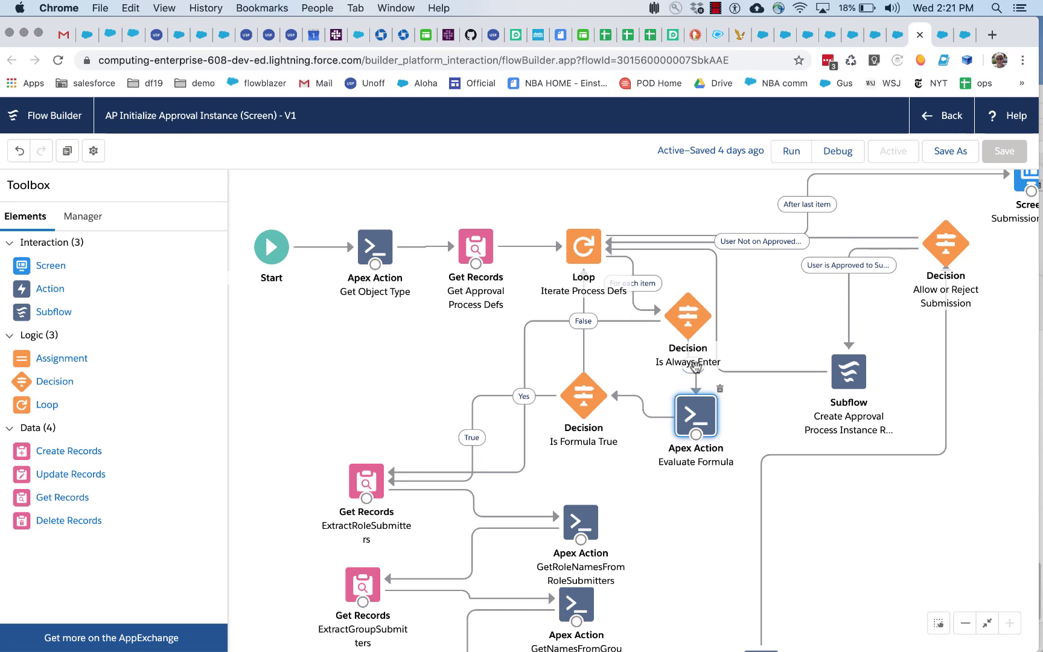